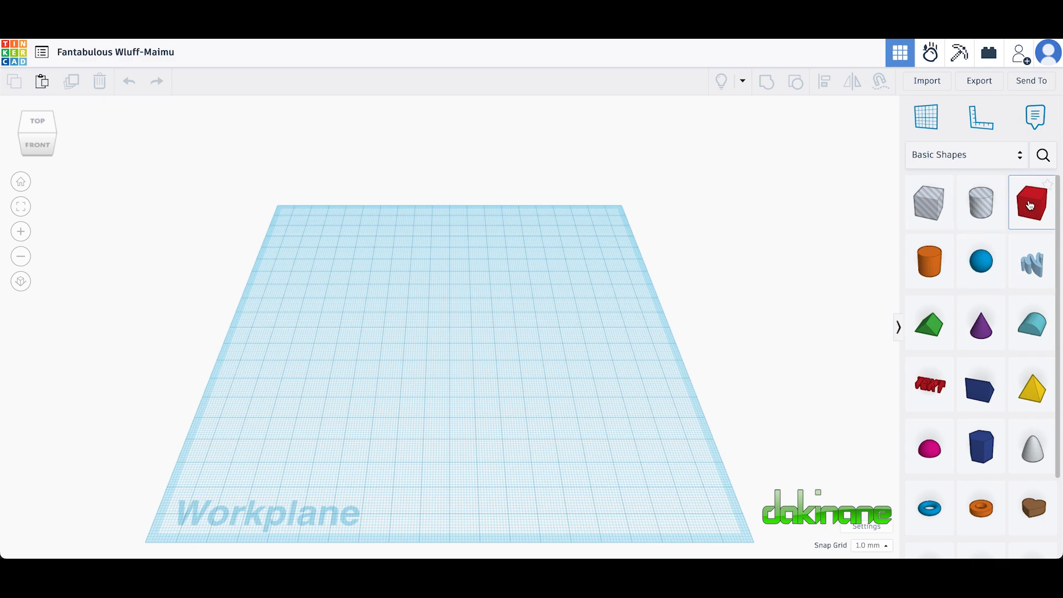
Place a solid red box near the centre of the workplane
drag(1030, 206, 440, 349)
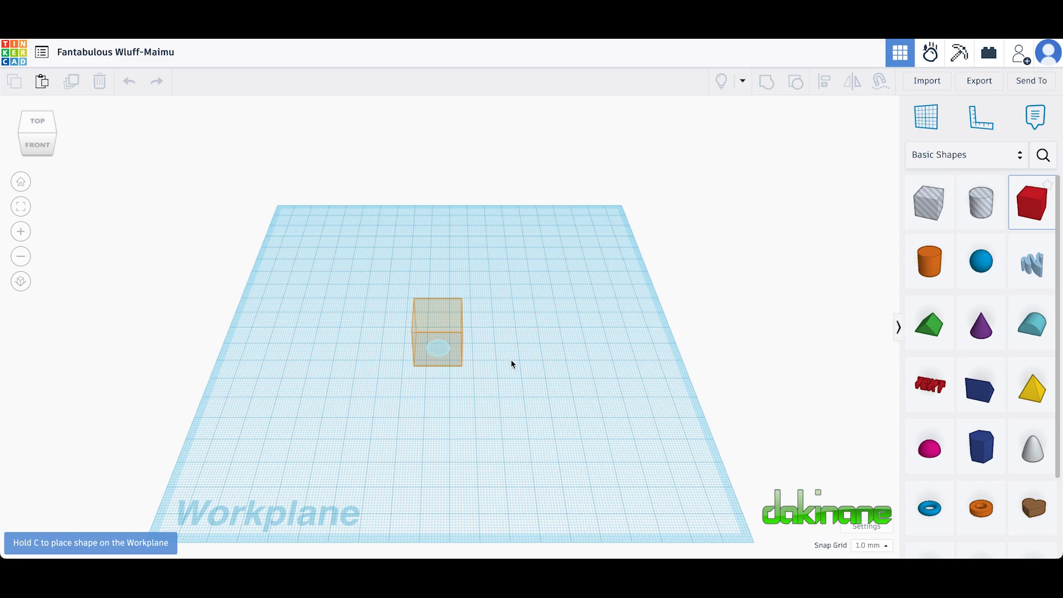
click(485, 400)
click(486, 400)
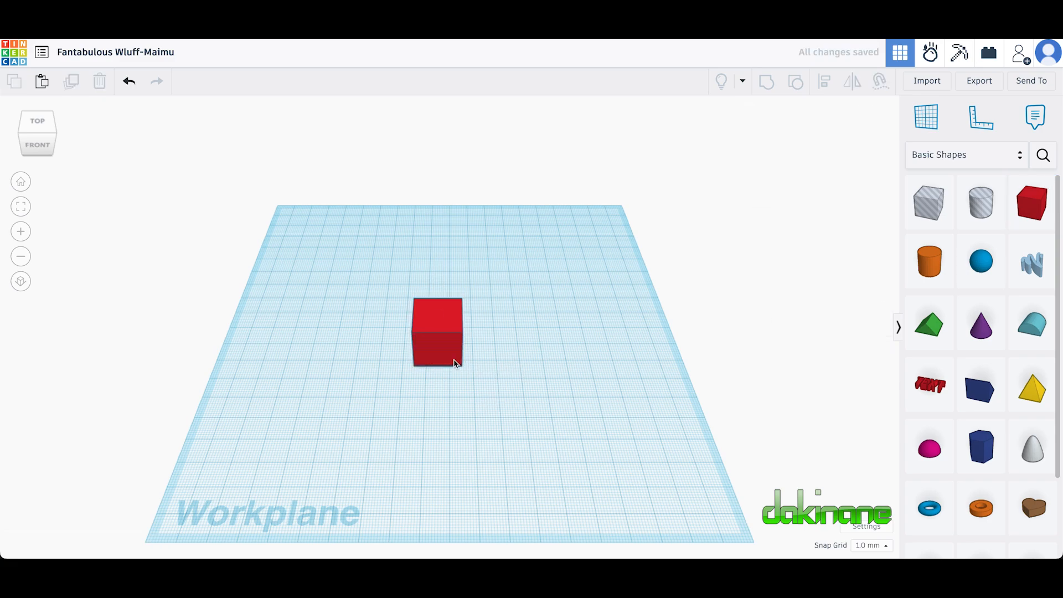
Set the red box's width to 80 mm, leaving its depth unaltered
click(457, 364)
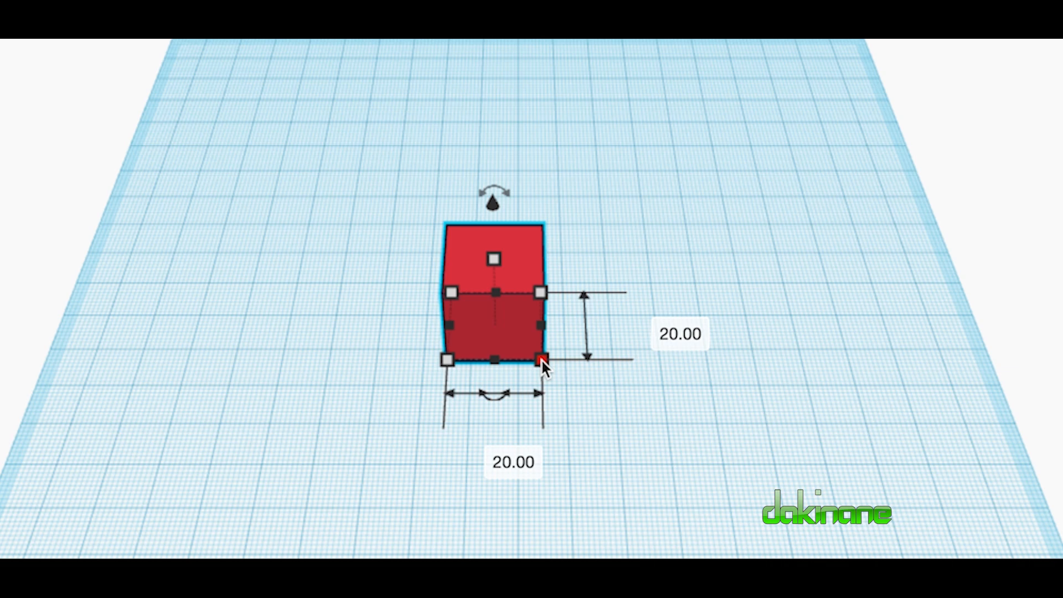
click(487, 458)
key(Return)
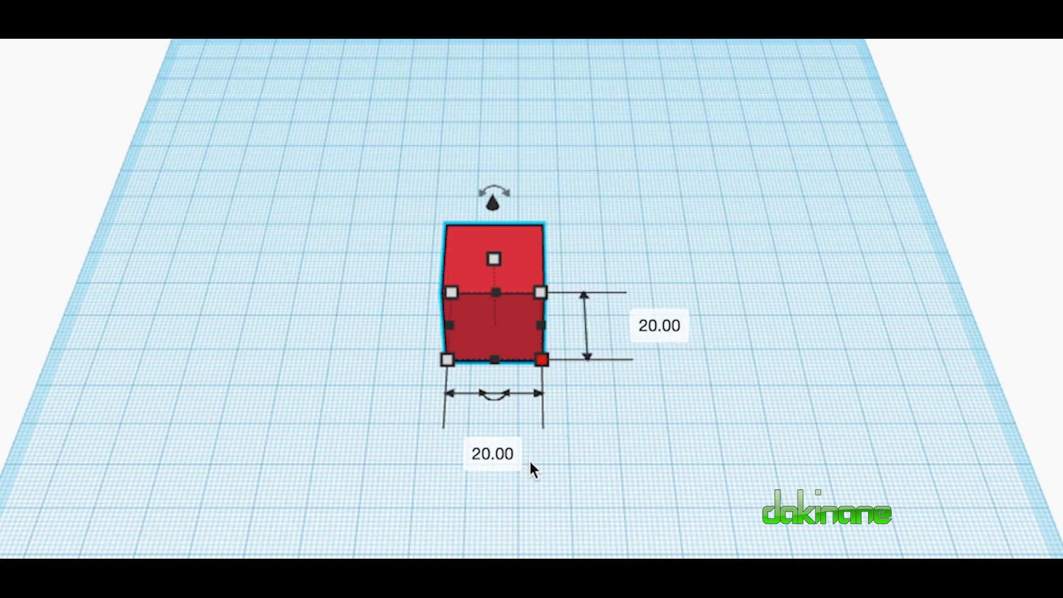
click(489, 453)
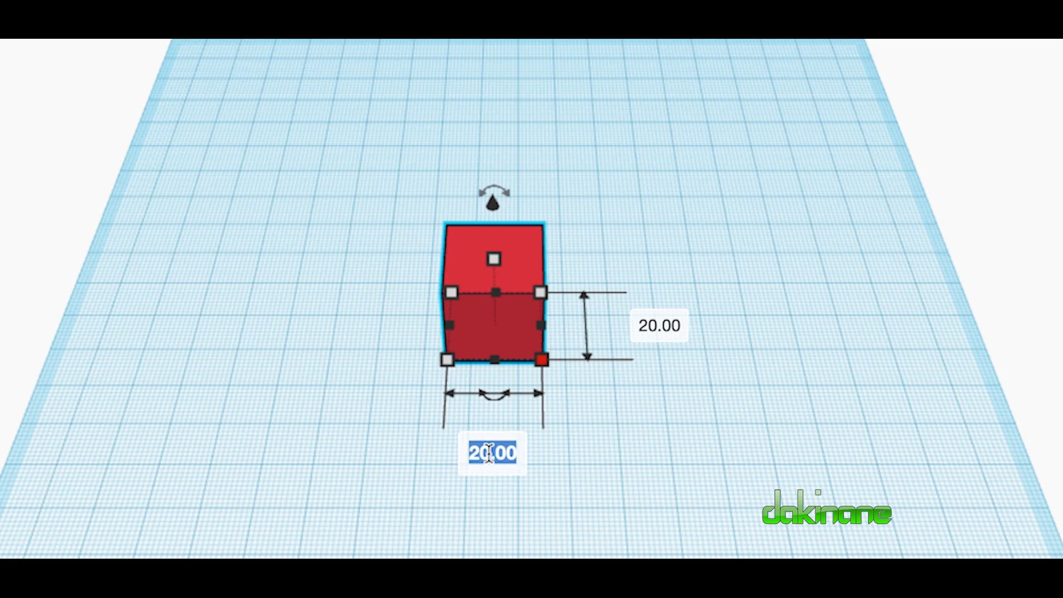
text(80)
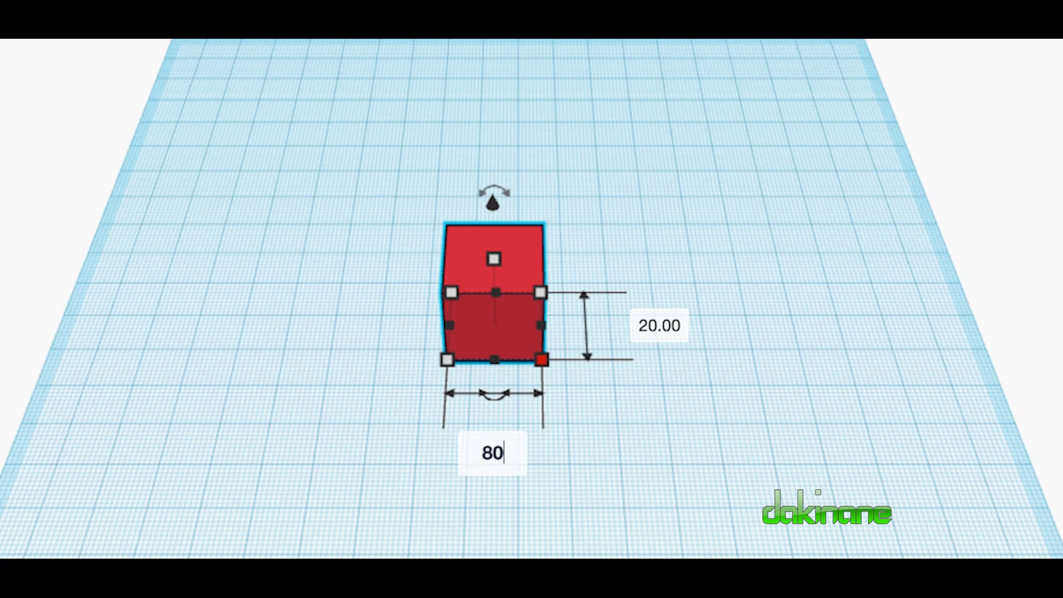
key(Return)
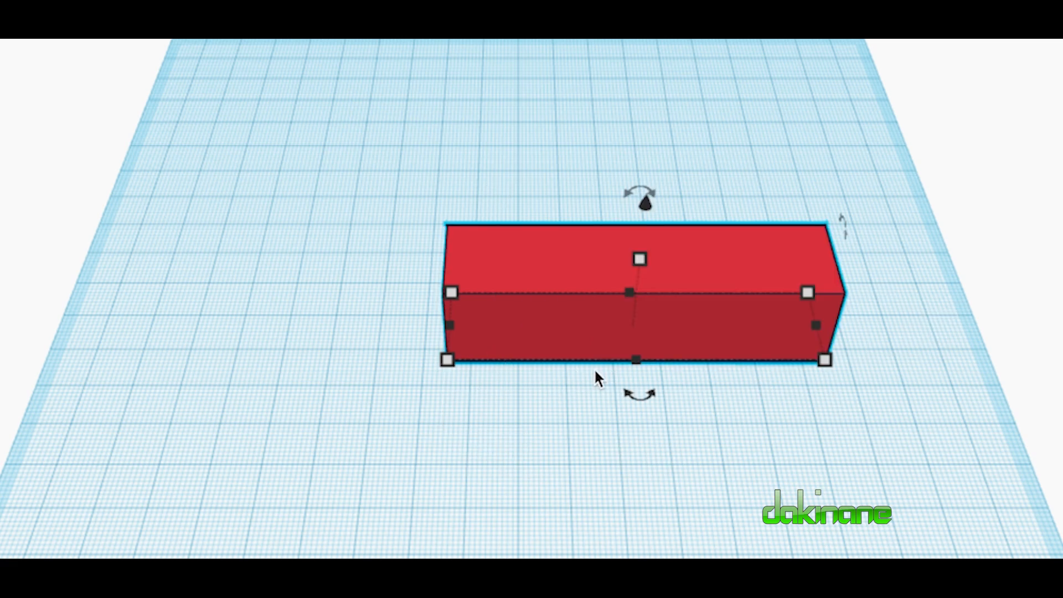
Set the red box's height to 40 mm
mouse_move(814, 298)
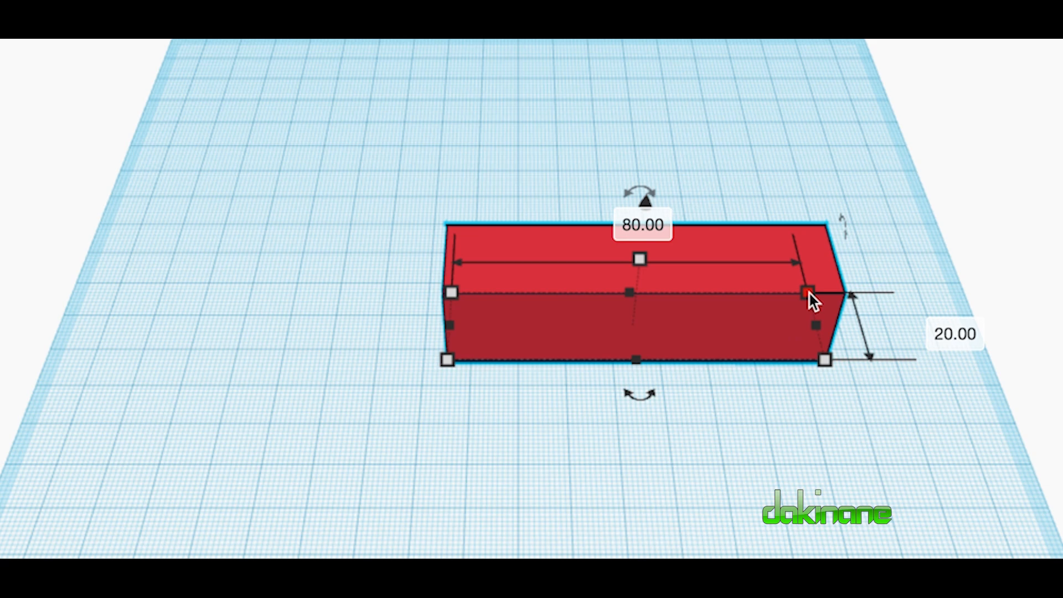
mouse_move(639, 261)
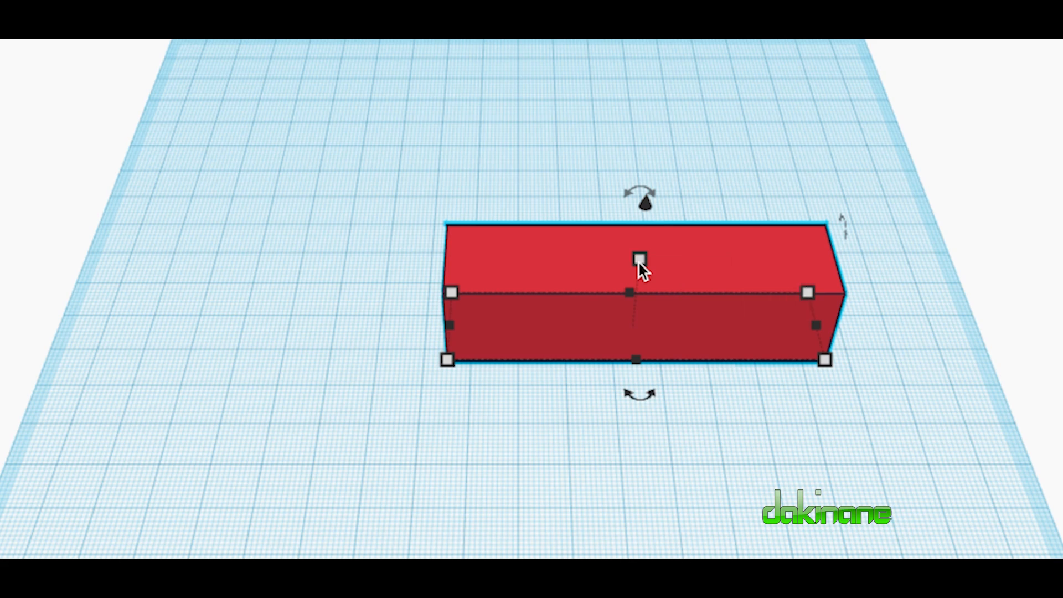
click(639, 264)
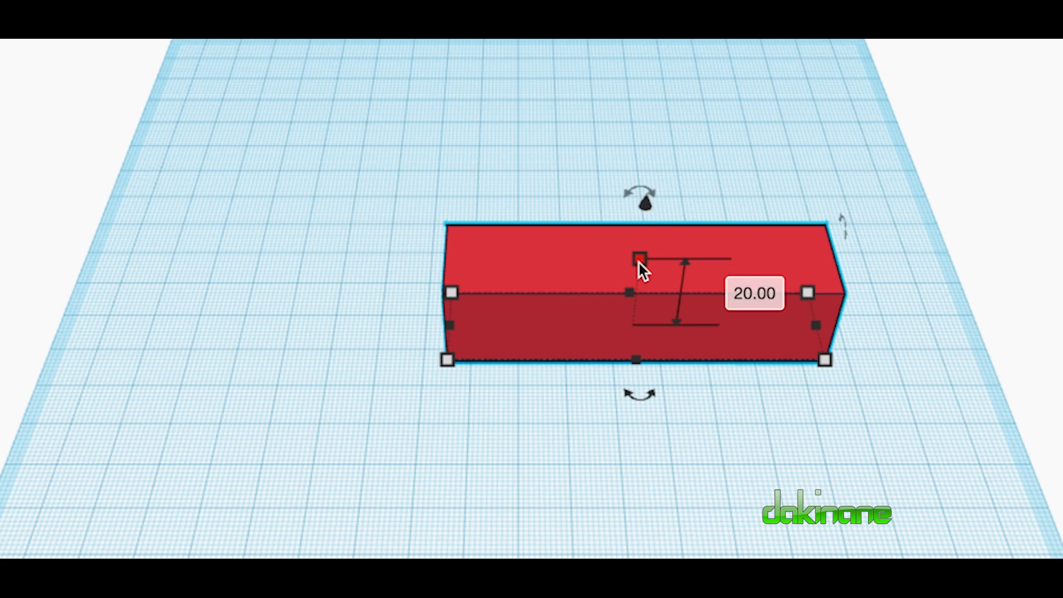
click(769, 294)
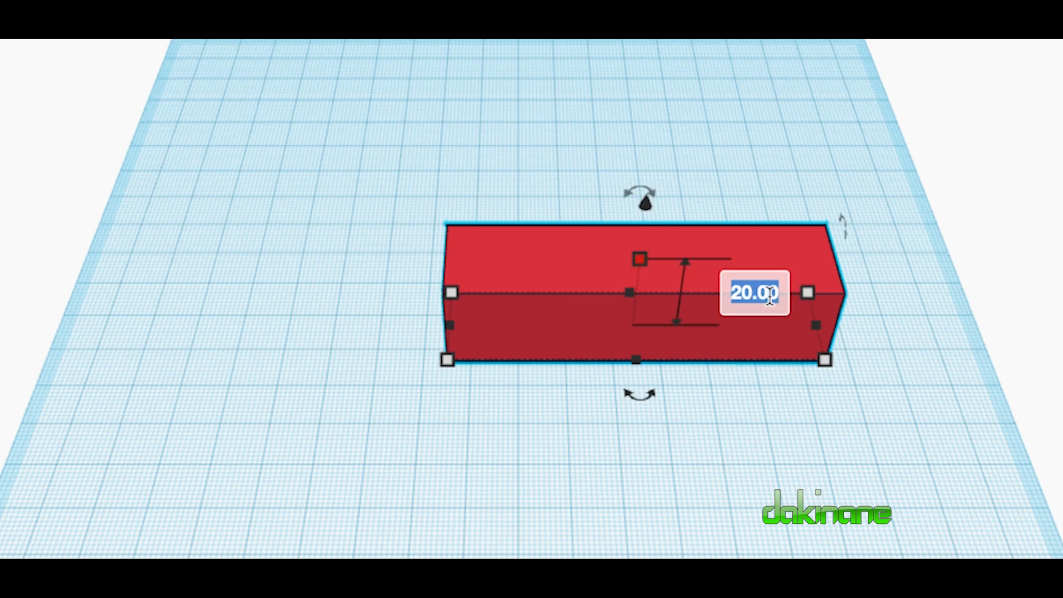
text(40)
key(Return)
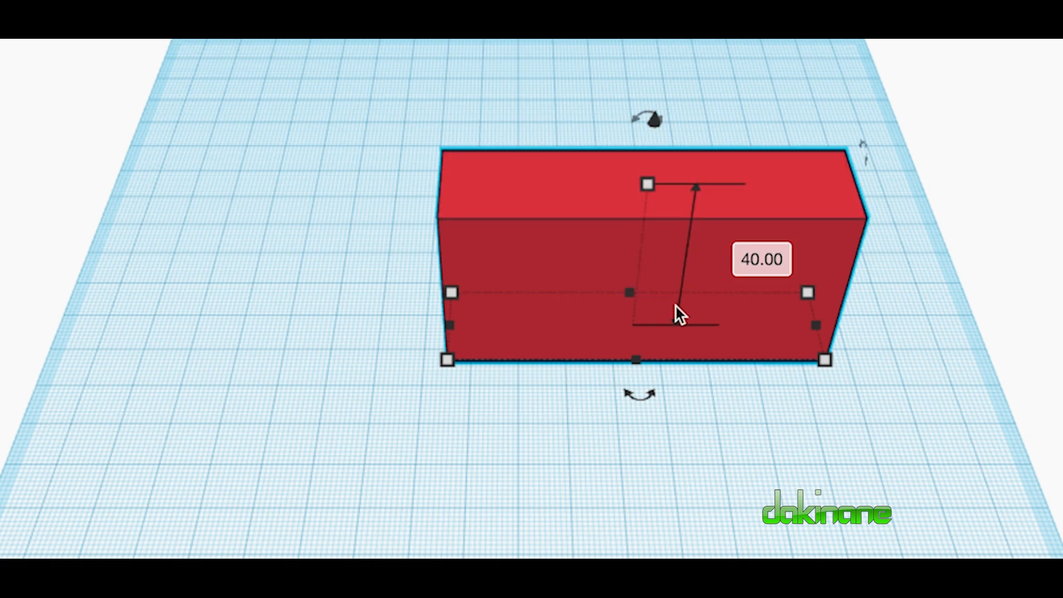
Reduce the red box's height to 35 mm and deselect it
click(760, 265)
text(35)
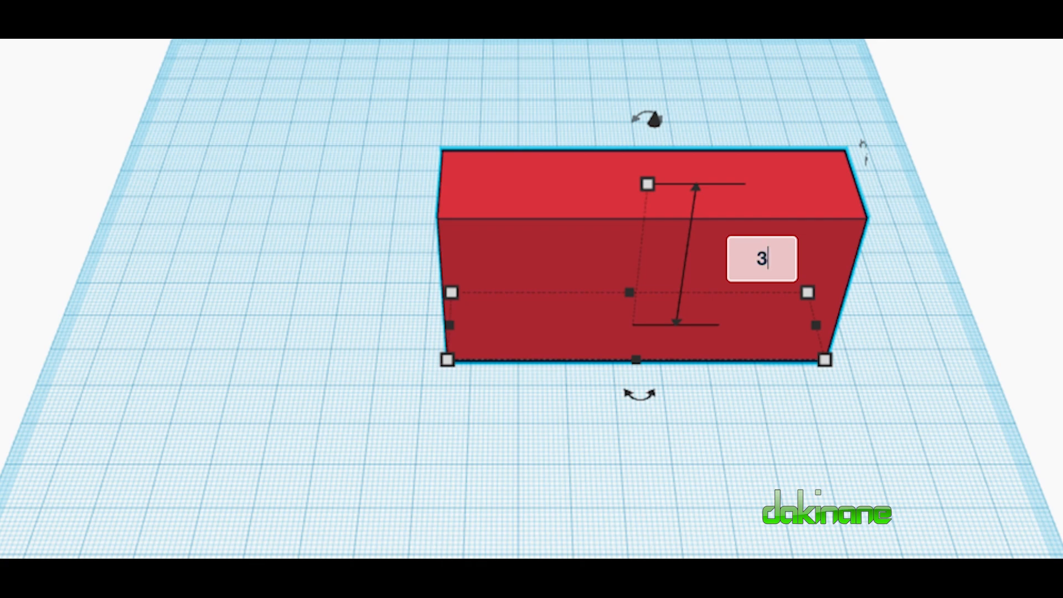
key(Return)
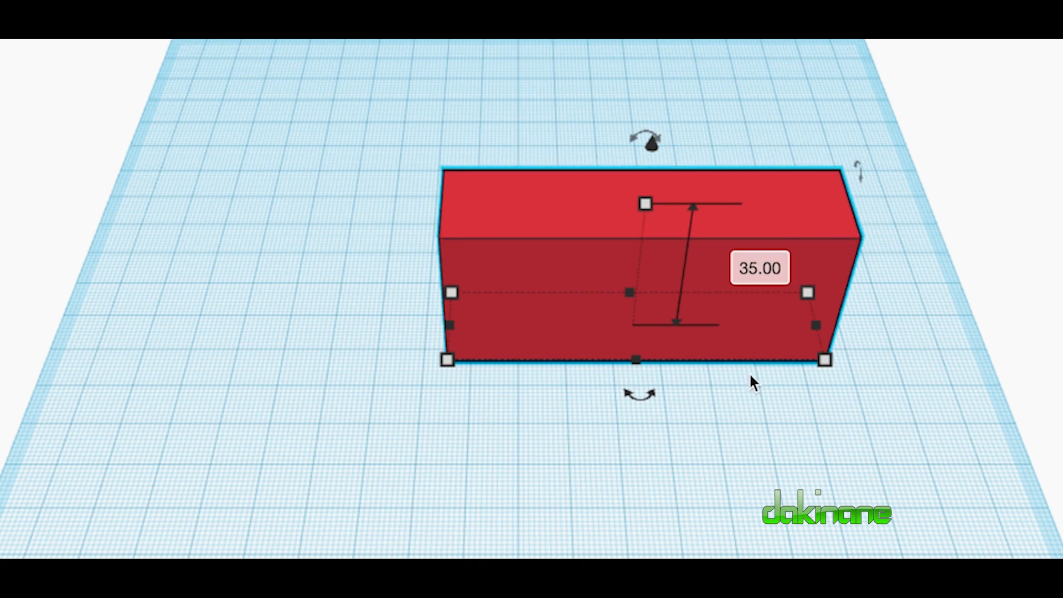
click(719, 459)
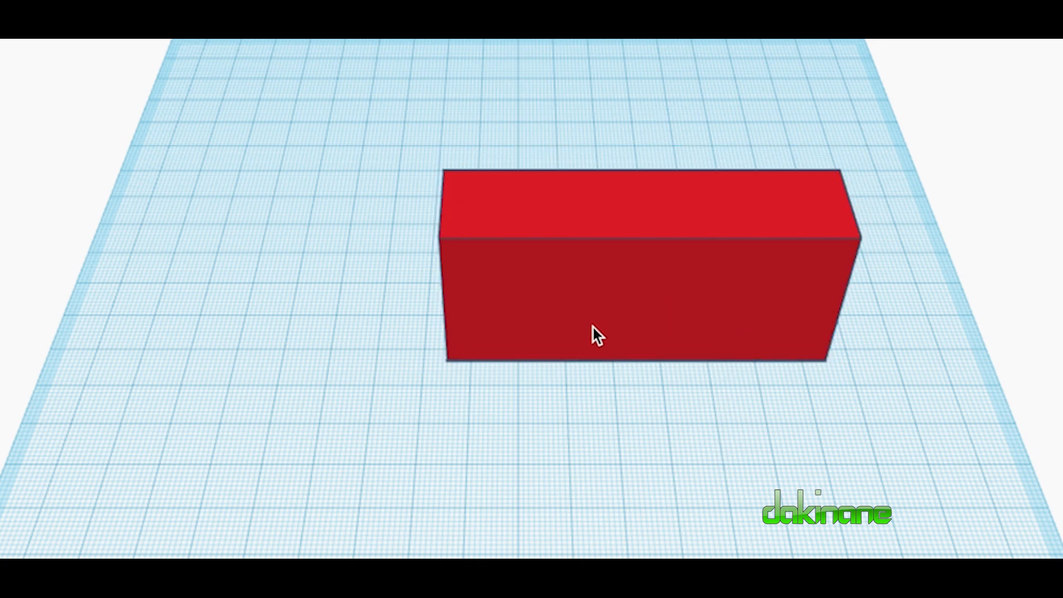
Move the red box so that it sits centrally across the workplane's width
drag(640, 334, 717, 333)
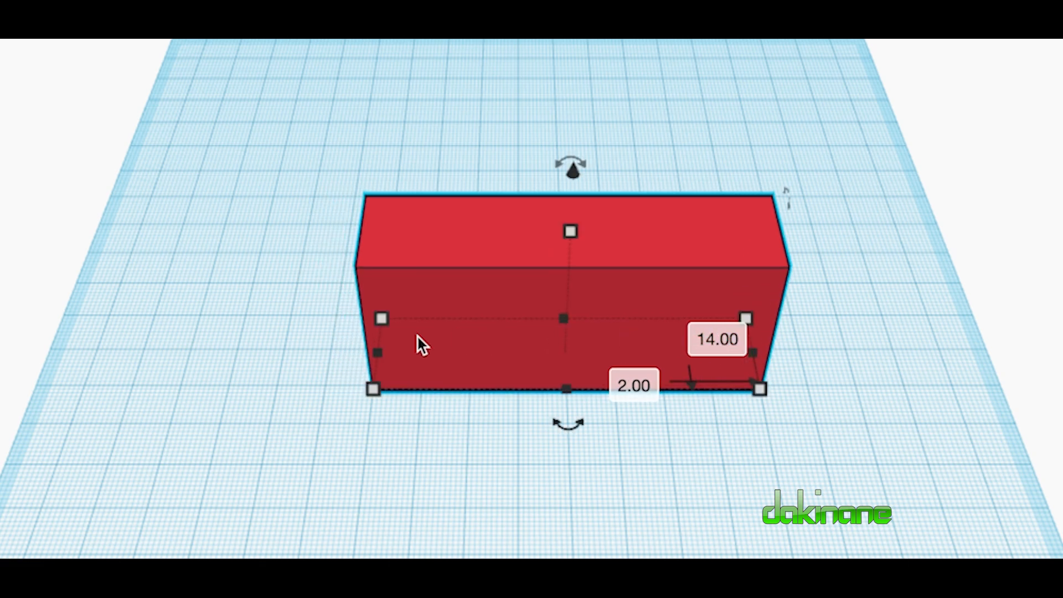
click(546, 469)
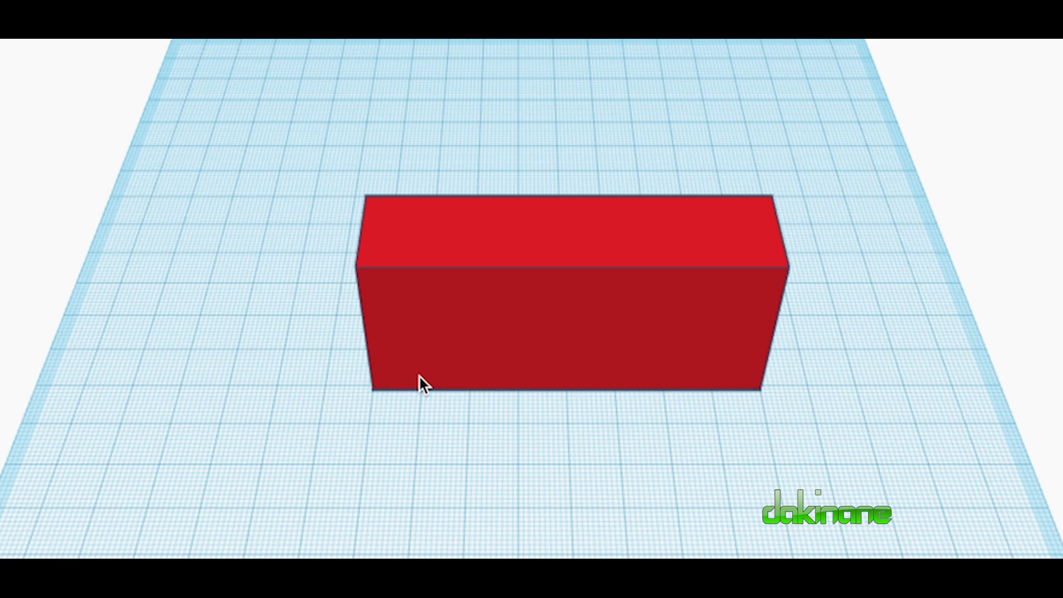
click(374, 385)
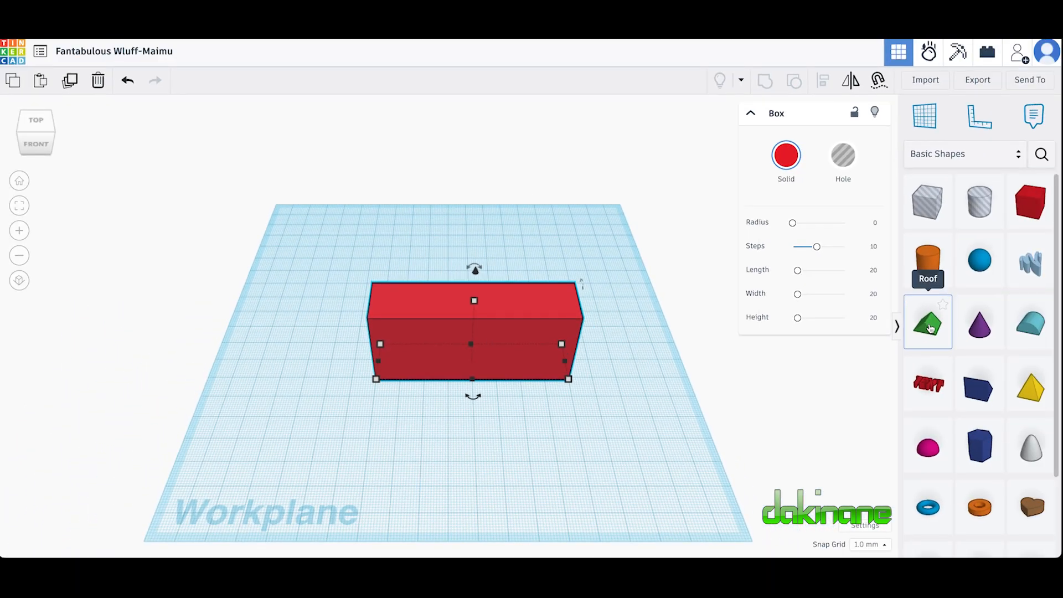
Place a green roof shape in front of the red box and set its width to 80 mm
drag(930, 328, 446, 396)
mouse_move(475, 403)
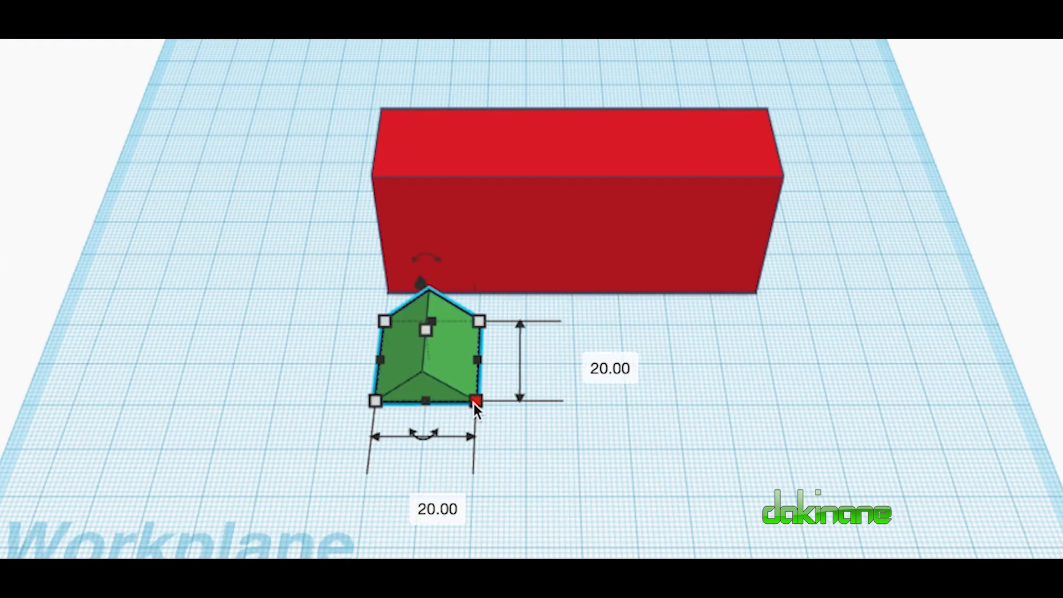
click(421, 500)
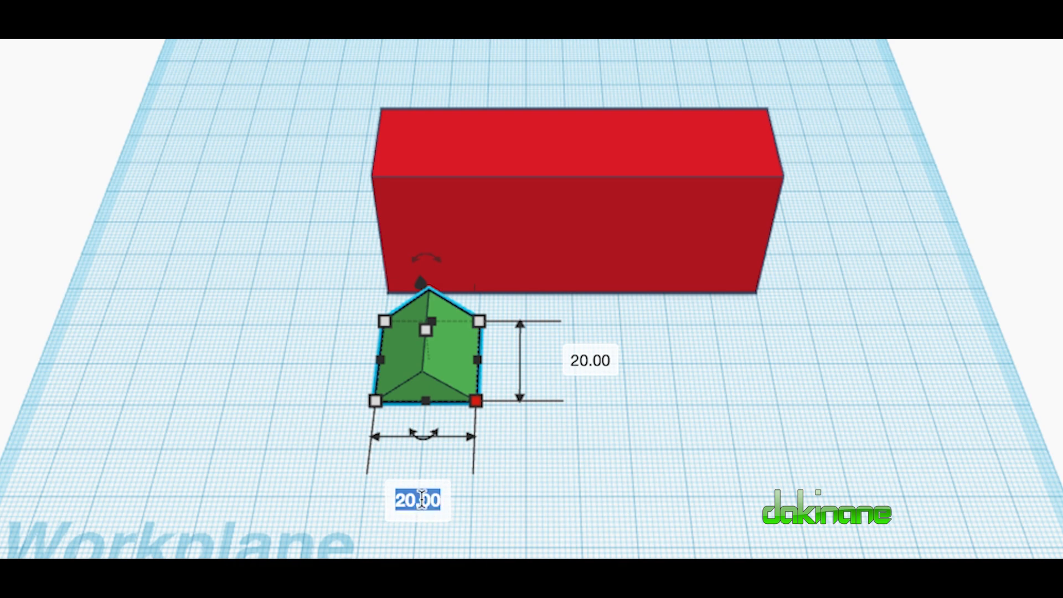
text(80)
key(Return)
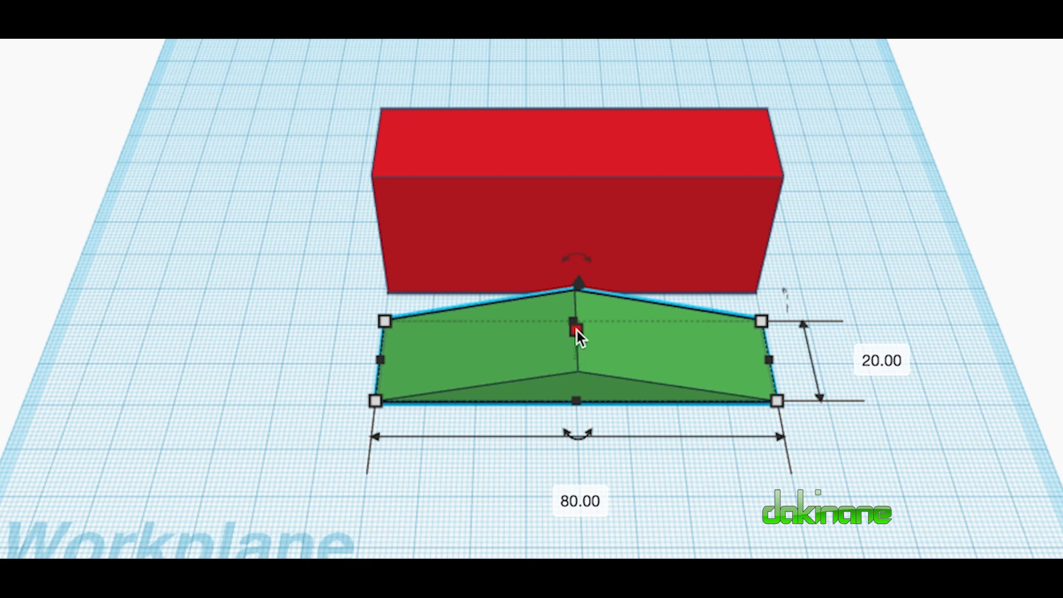
Set the green roof's height to 25 mm
mouse_move(576, 330)
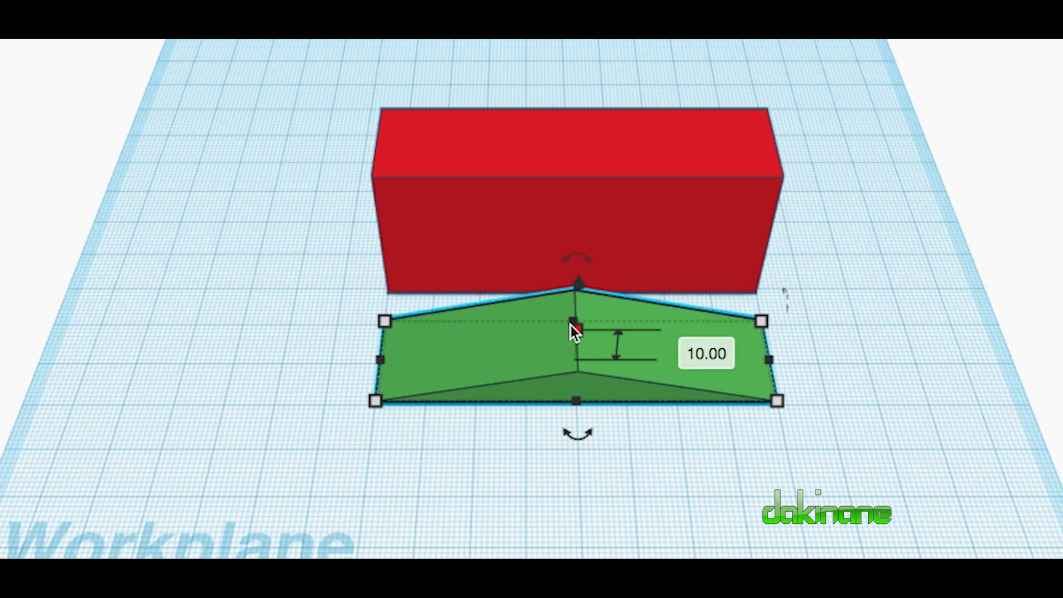
click(579, 237)
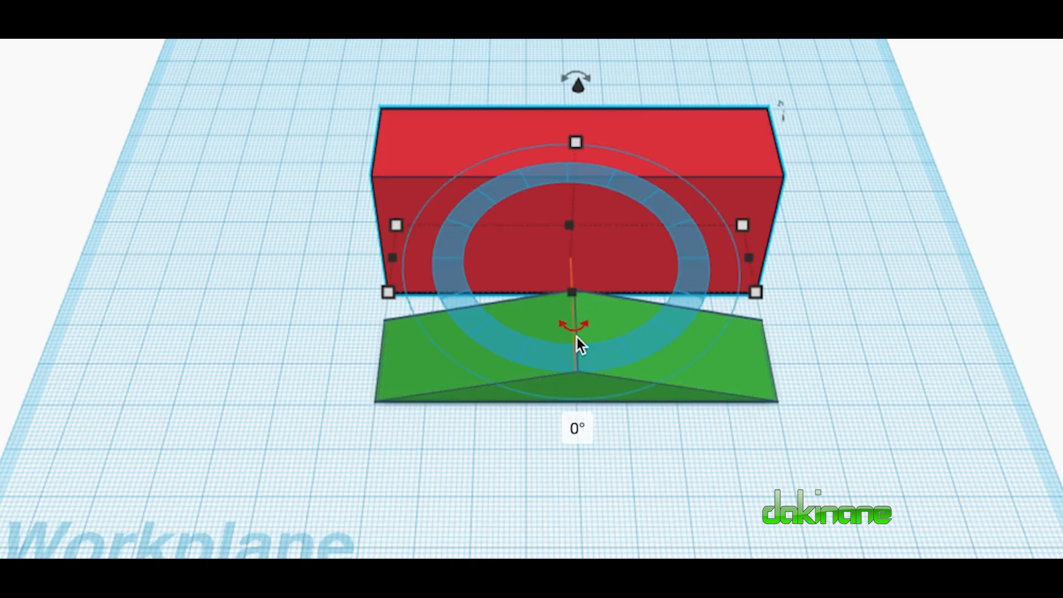
click(587, 361)
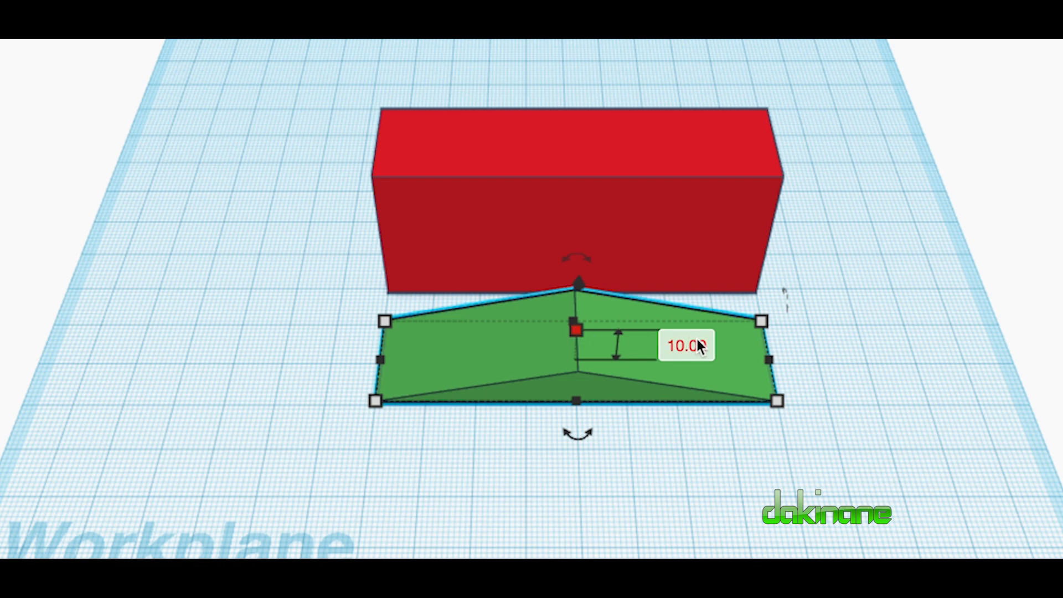
click(686, 343)
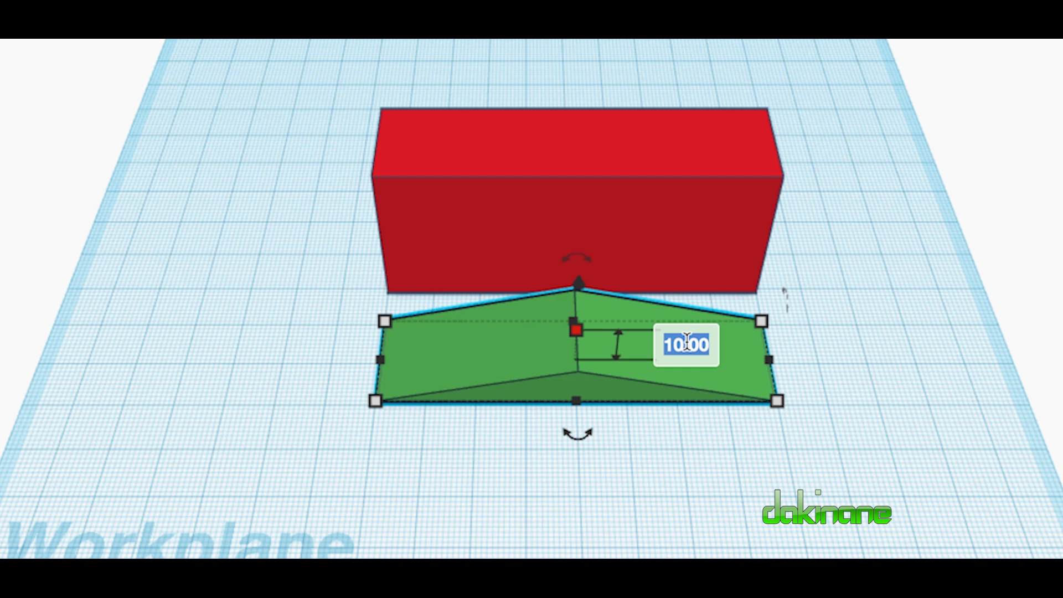
text(25)
key(Return)
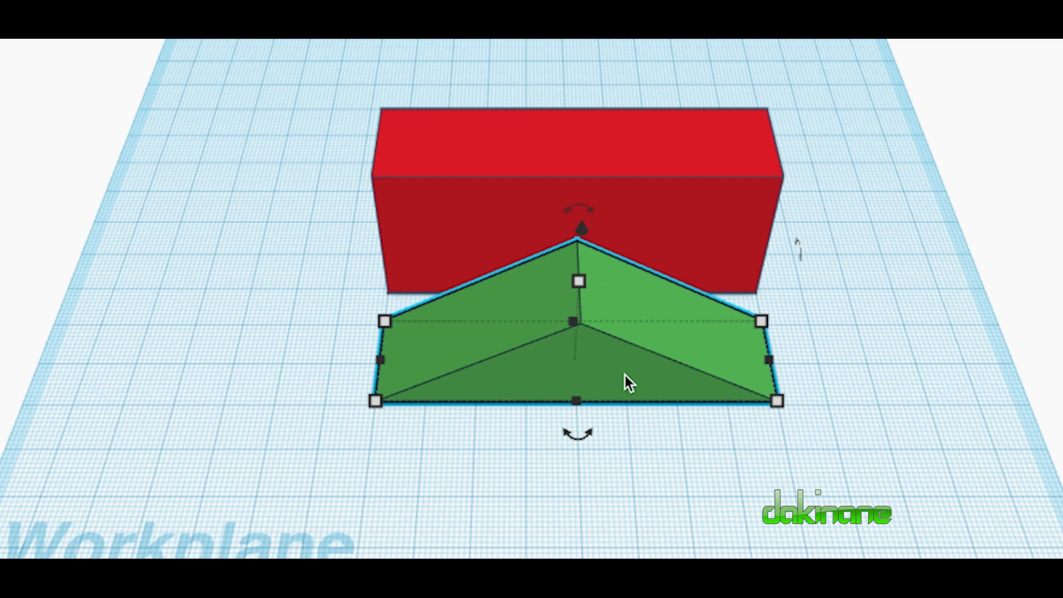
Increase the green roof's height to 30 mm
mouse_move(577, 282)
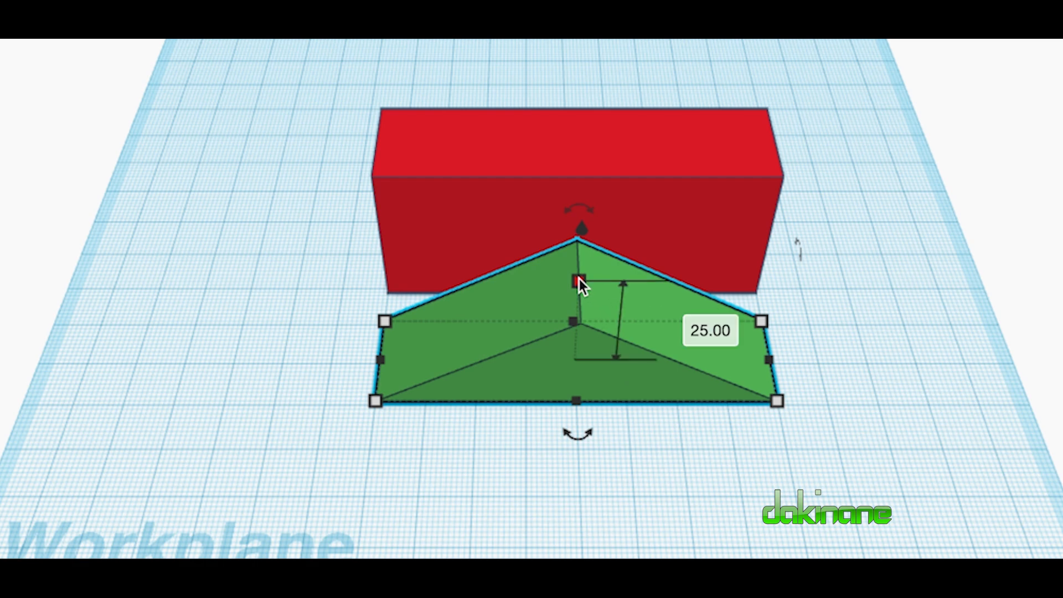
click(684, 323)
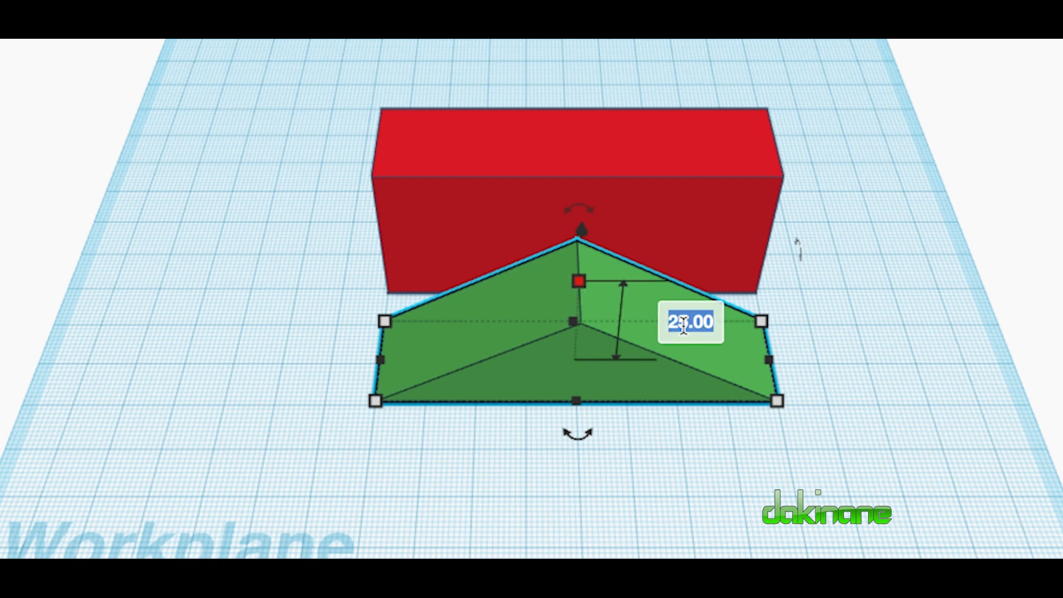
text(30)
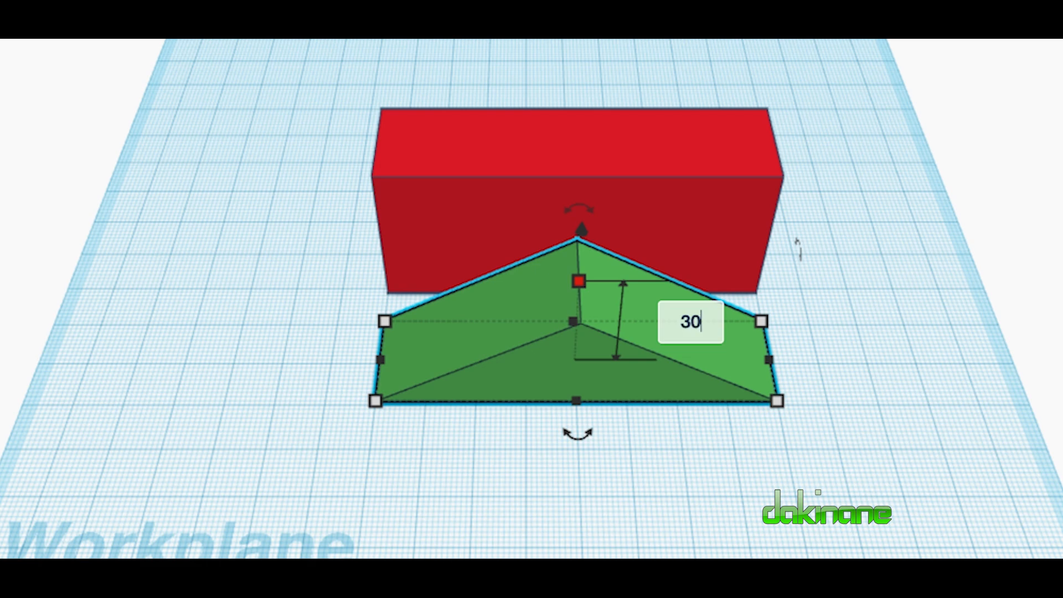
key(Return)
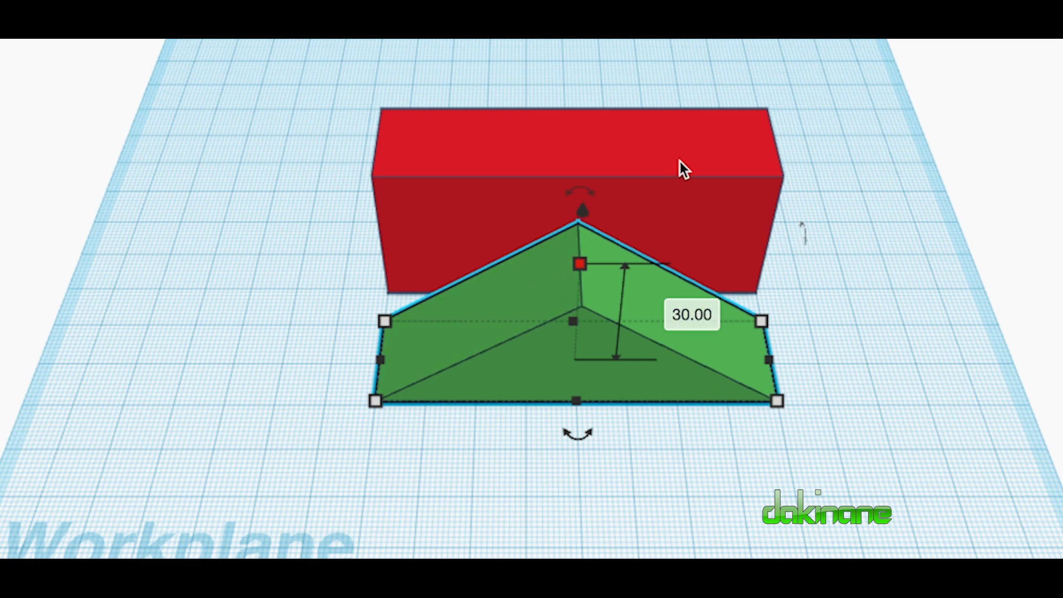
Set the red box's height to 30 mm and deselect it
click(623, 167)
mouse_move(574, 147)
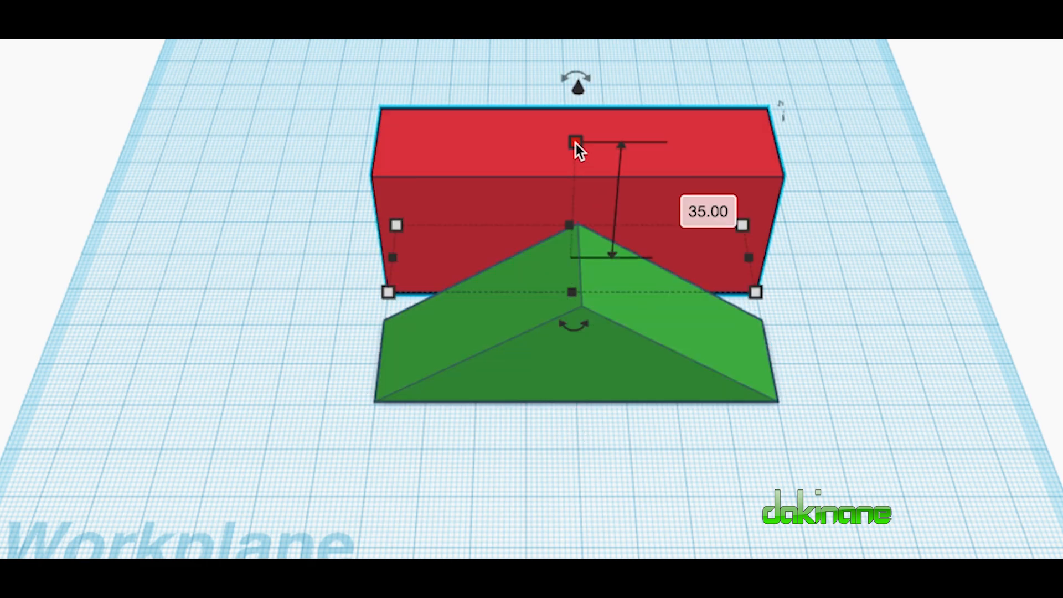
click(679, 205)
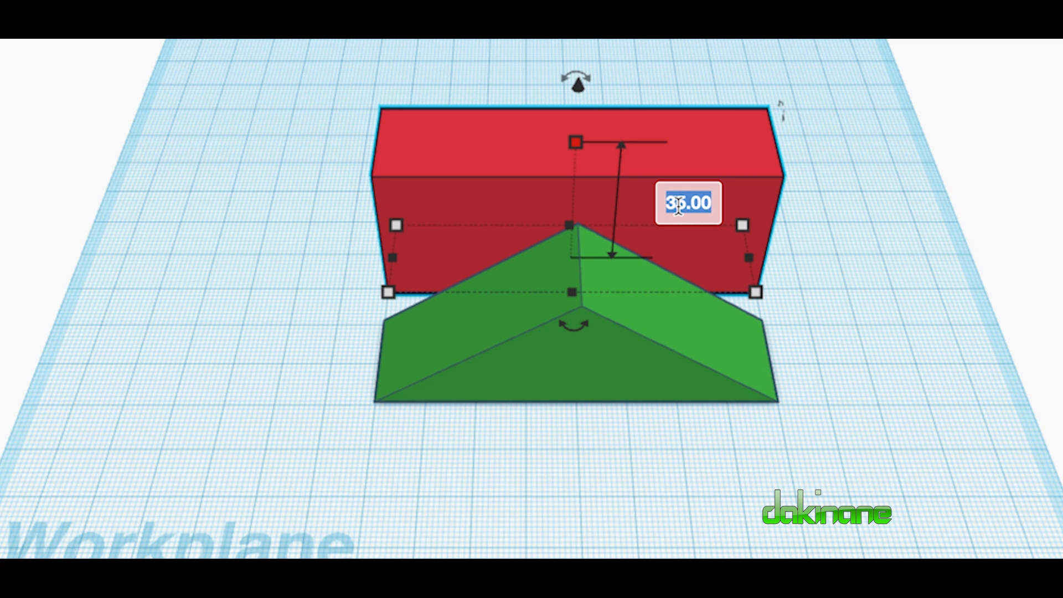
text(30)
key(Return)
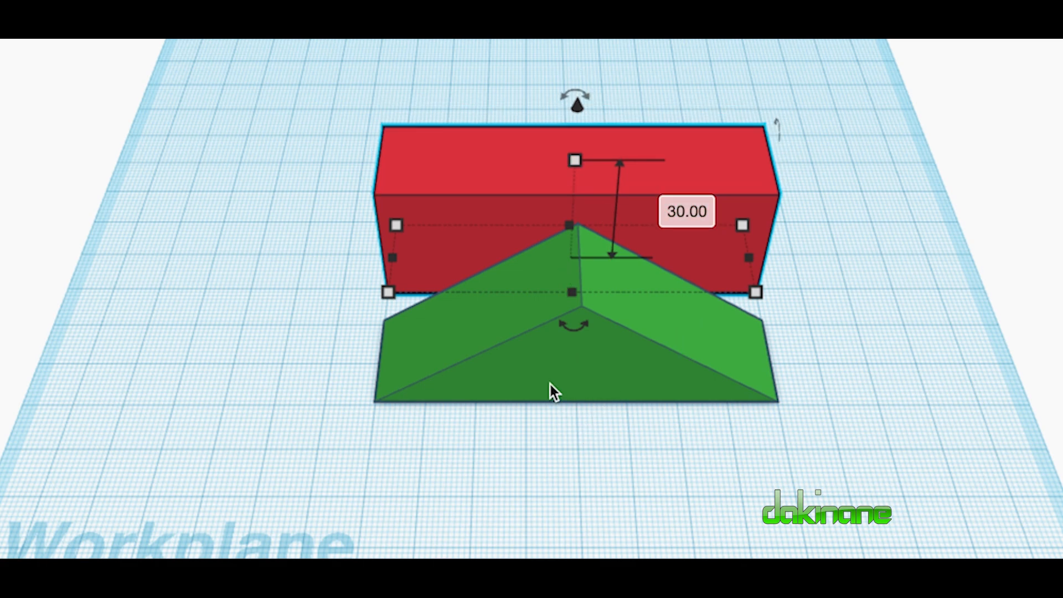
click(618, 458)
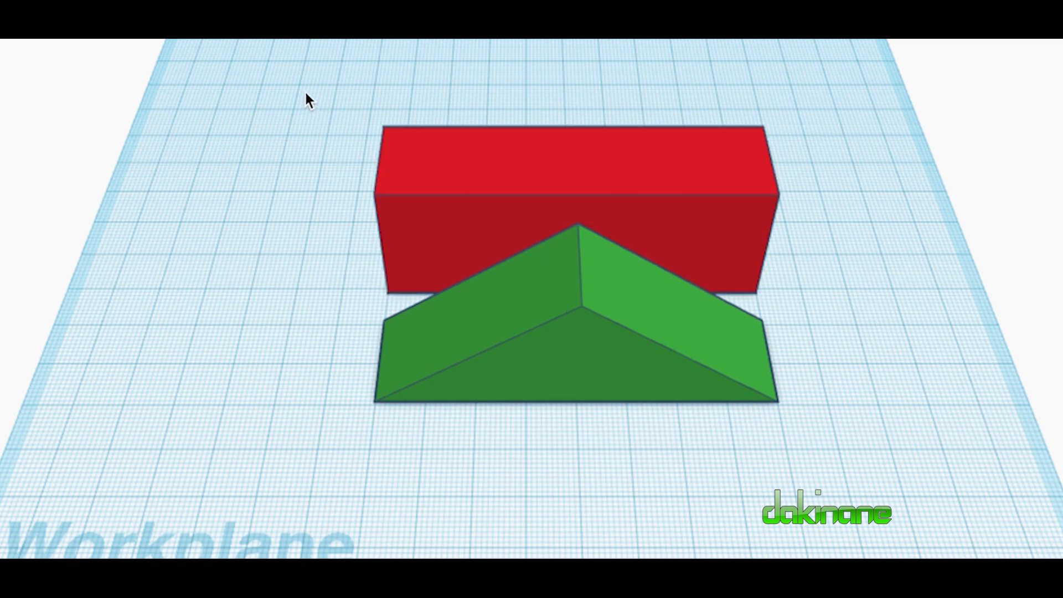
Align the red box and green roof on their shared front-to-back centre, then deselect them
drag(305, 93, 832, 447)
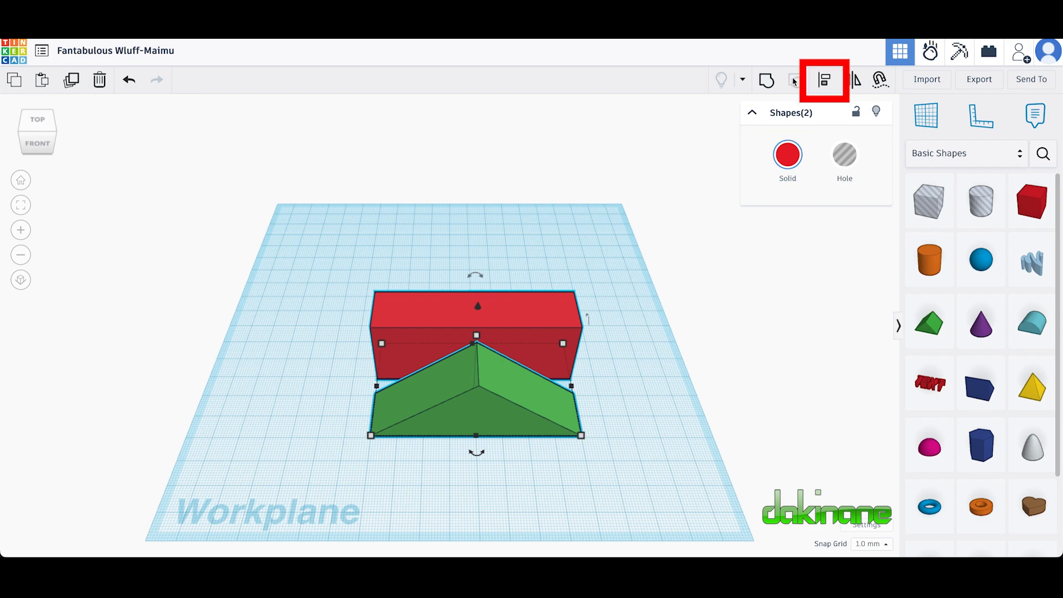
click(824, 81)
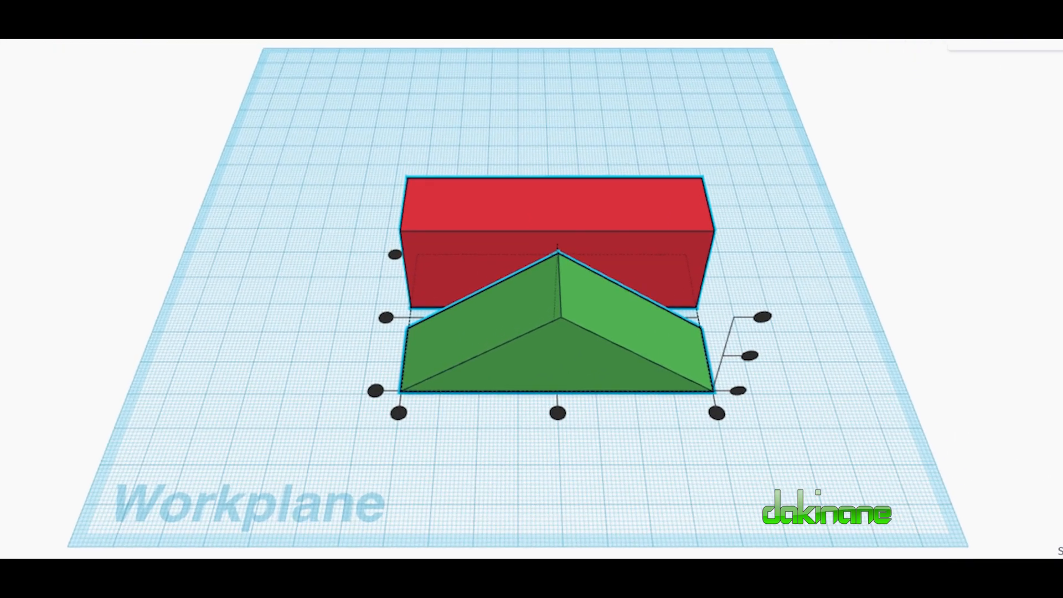
click(386, 315)
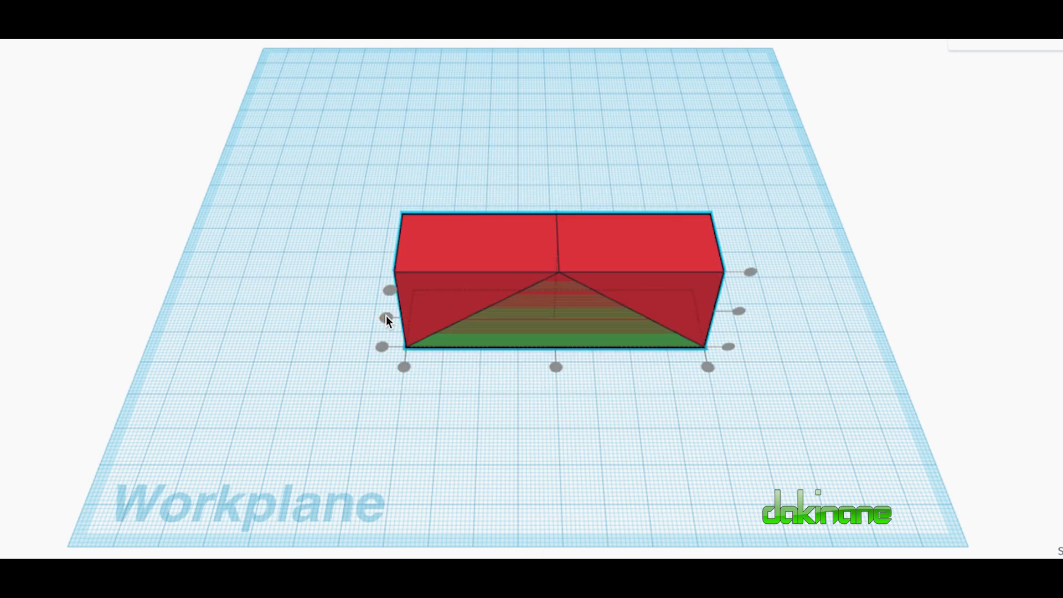
click(689, 402)
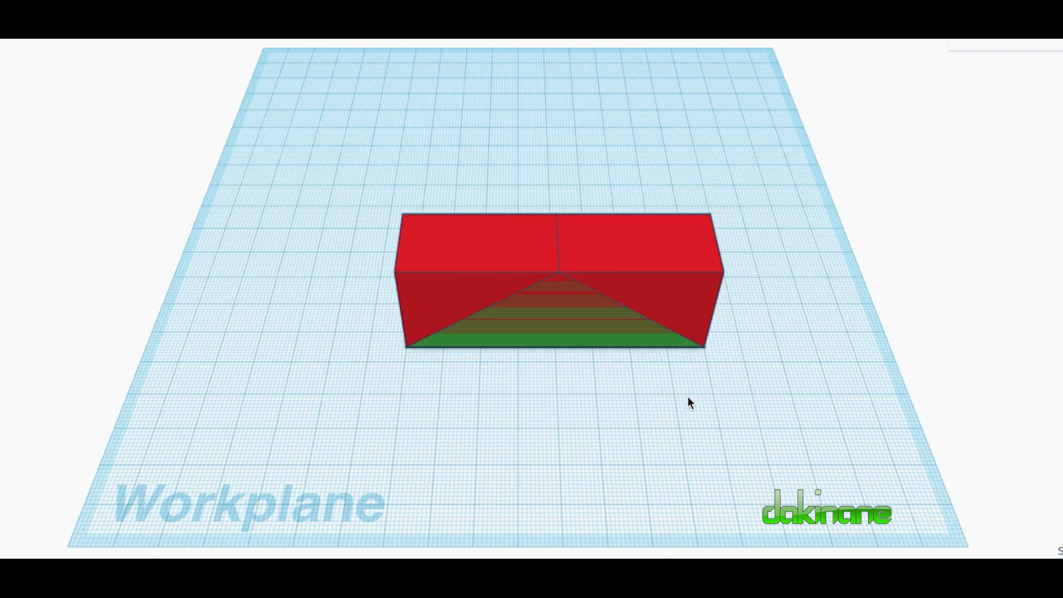
Raise the green roof to 30 mm above the workplane so it sits on the red box
click(566, 332)
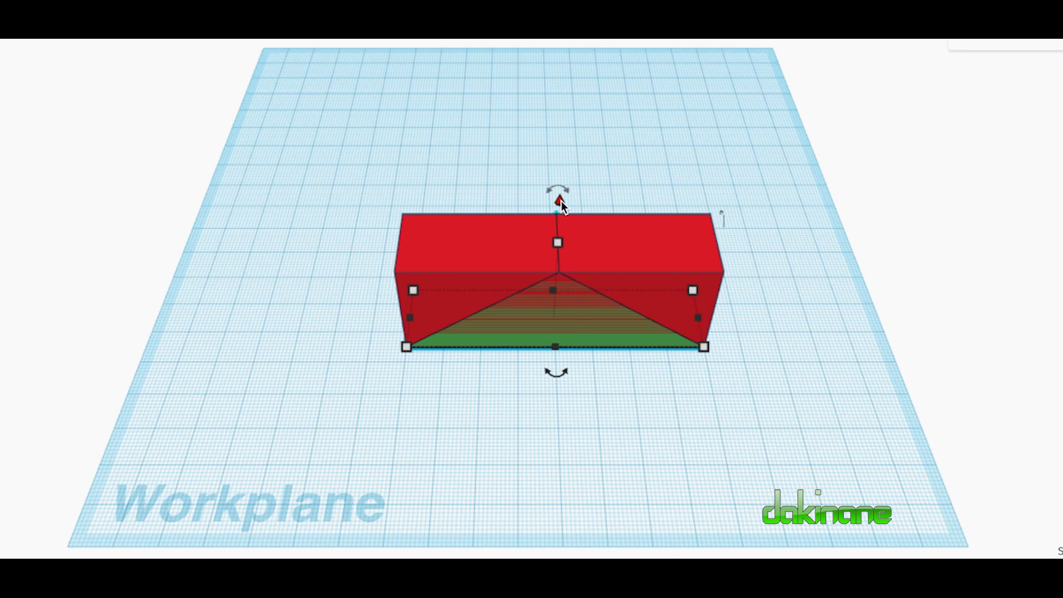
drag(560, 201, 560, 195)
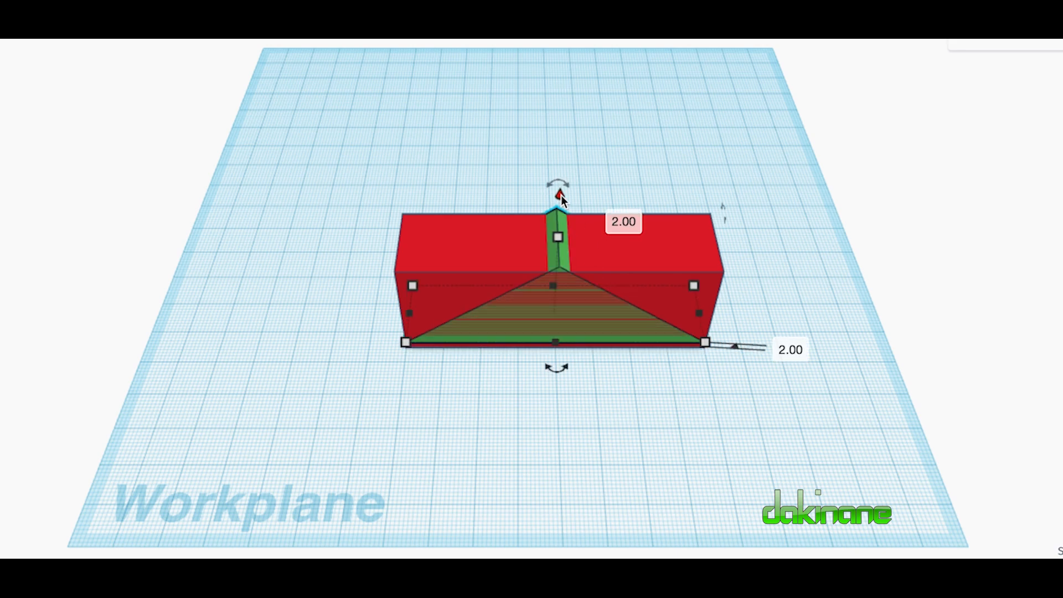
click(796, 353)
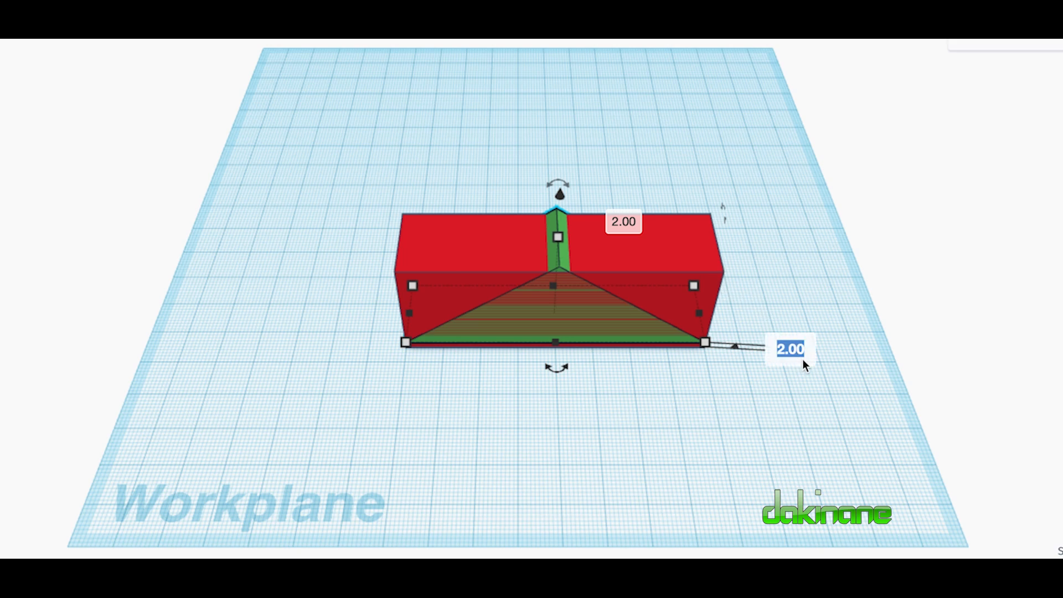
text(30)
key(Return)
click(748, 470)
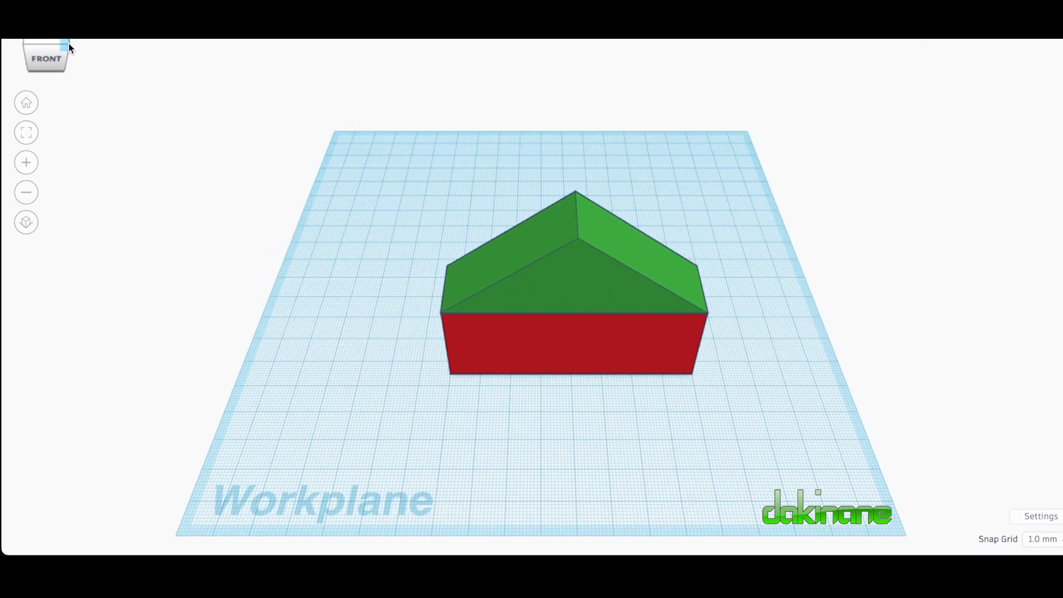
Set the red box's width to 70 mm
mouse_move(68, 43)
mouse_down()
mouse_move(29, 39)
mouse_move(75, 40)
mouse_move(63, 40)
mouse_move(69, 47)
mouse_up()
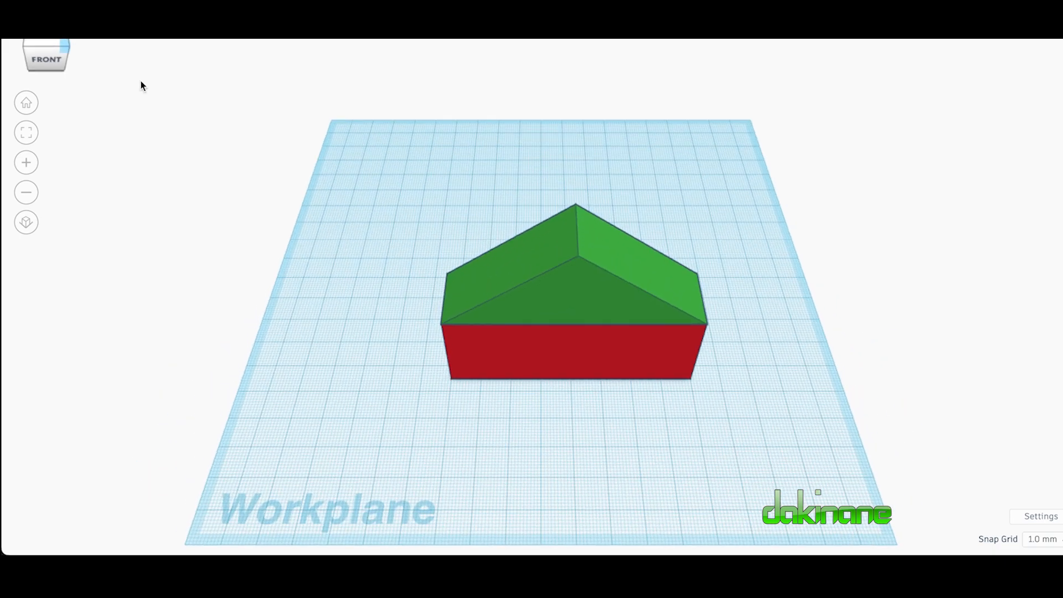
click(656, 365)
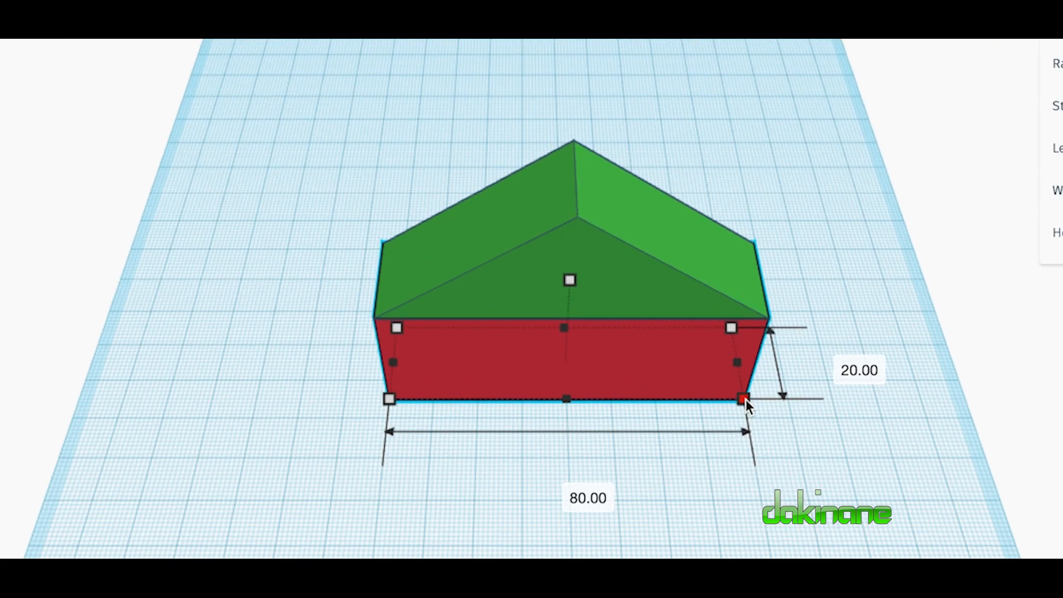
click(574, 476)
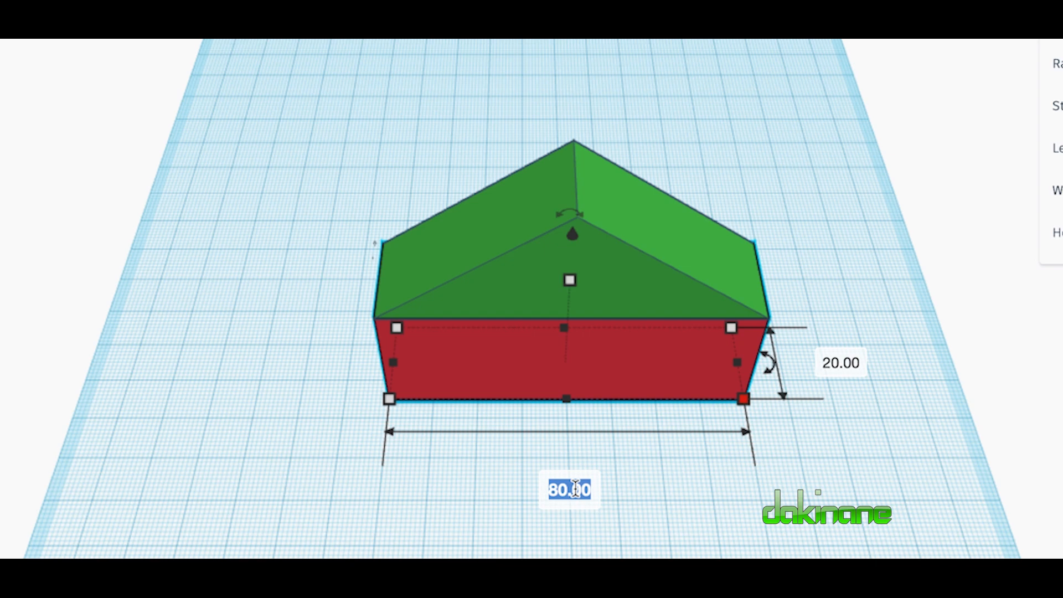
text(70)
key(Return)
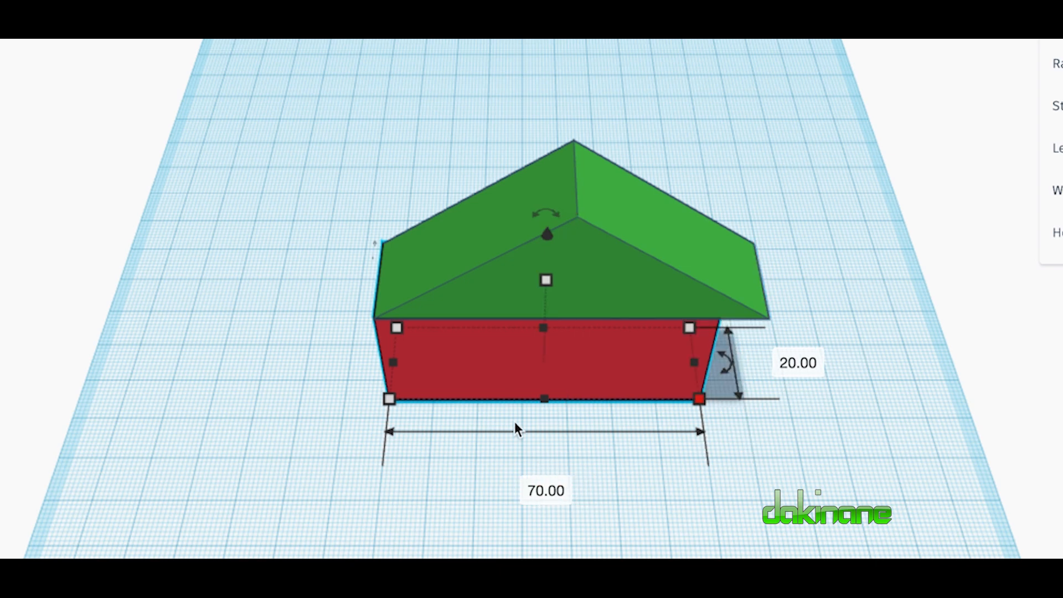
Set the green roof's width to 70 mm to match the box and deselect it
click(633, 285)
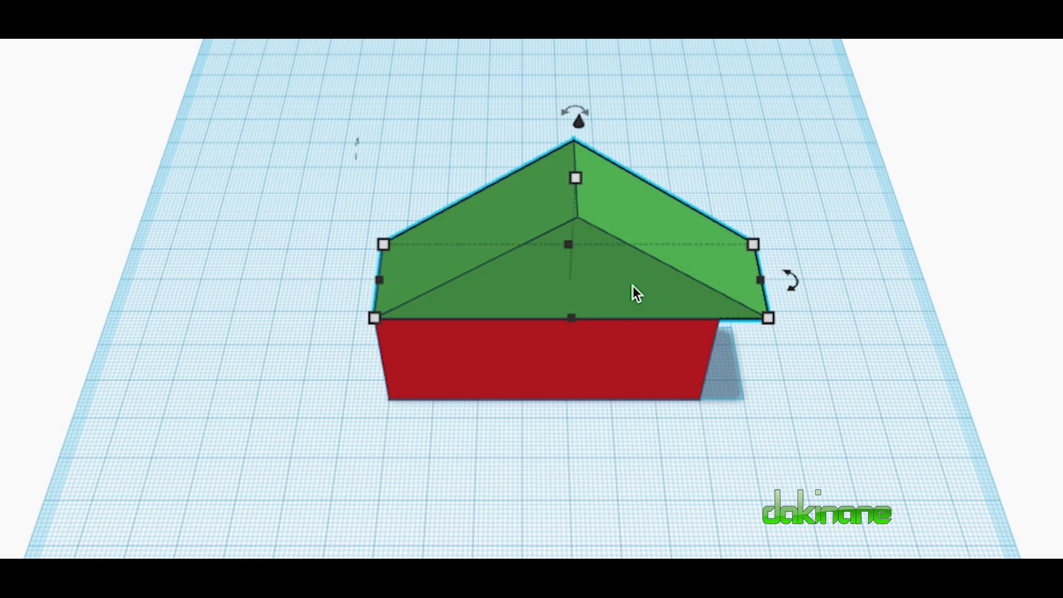
mouse_move(769, 317)
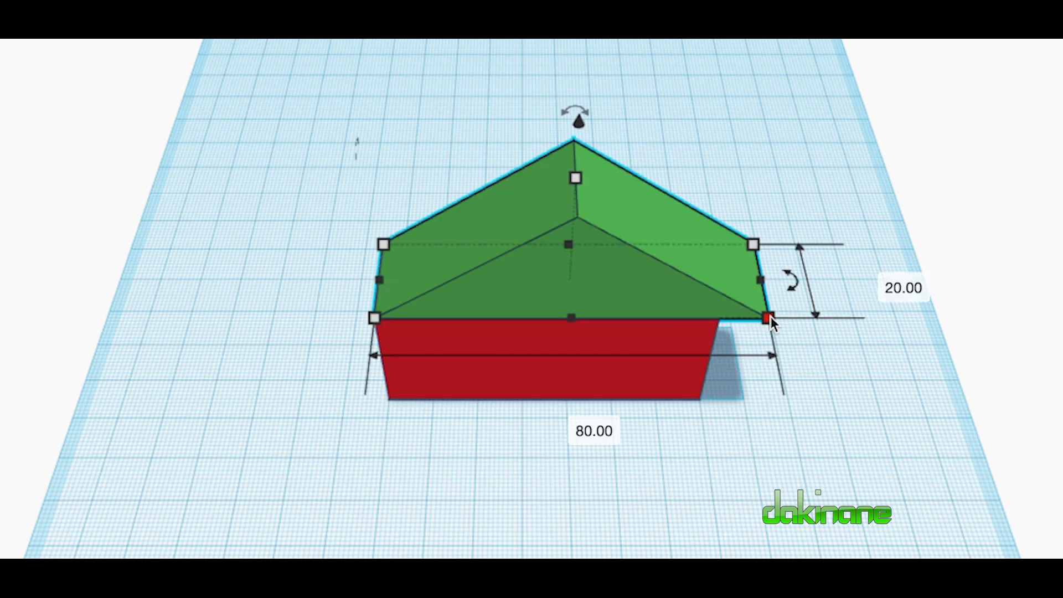
click(587, 426)
text(70)
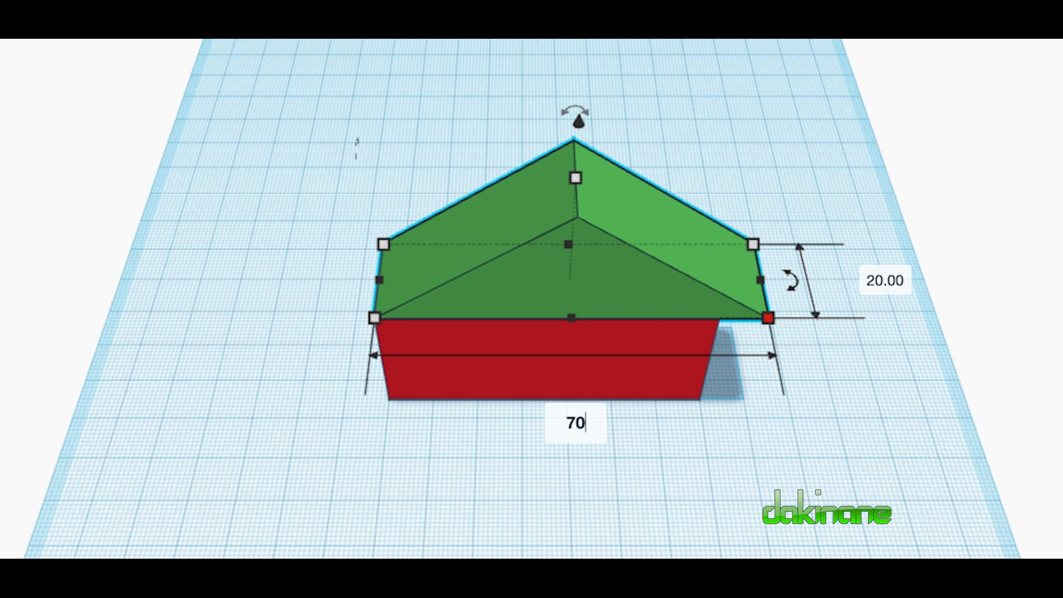
key(Return)
click(575, 487)
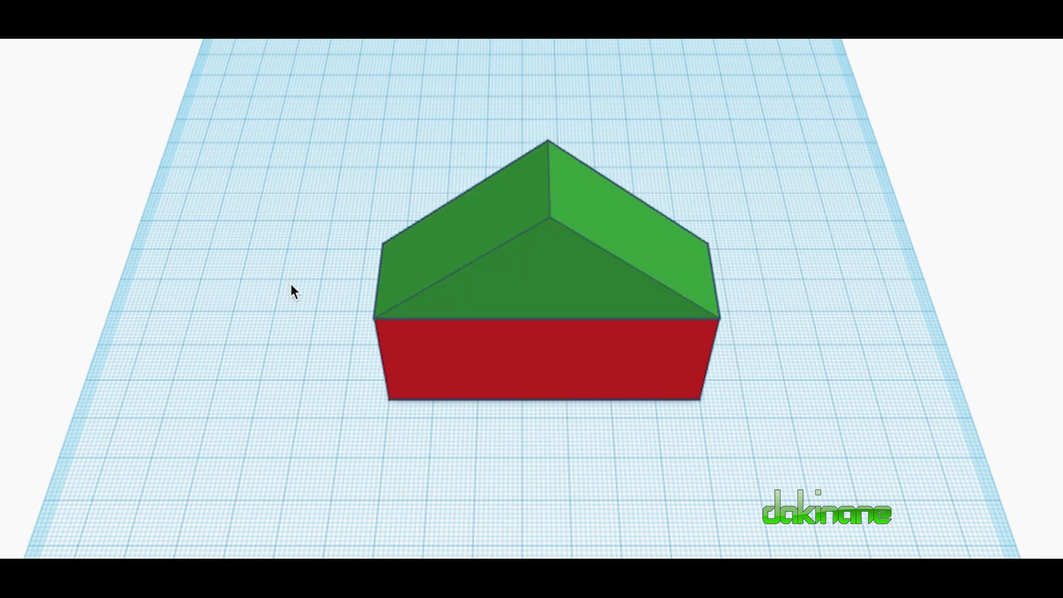
Set the red box's height to 25 mm
mouse_move(63, 48)
mouse_down()
mouse_move(71, 47)
mouse_move(61, 42)
mouse_up()
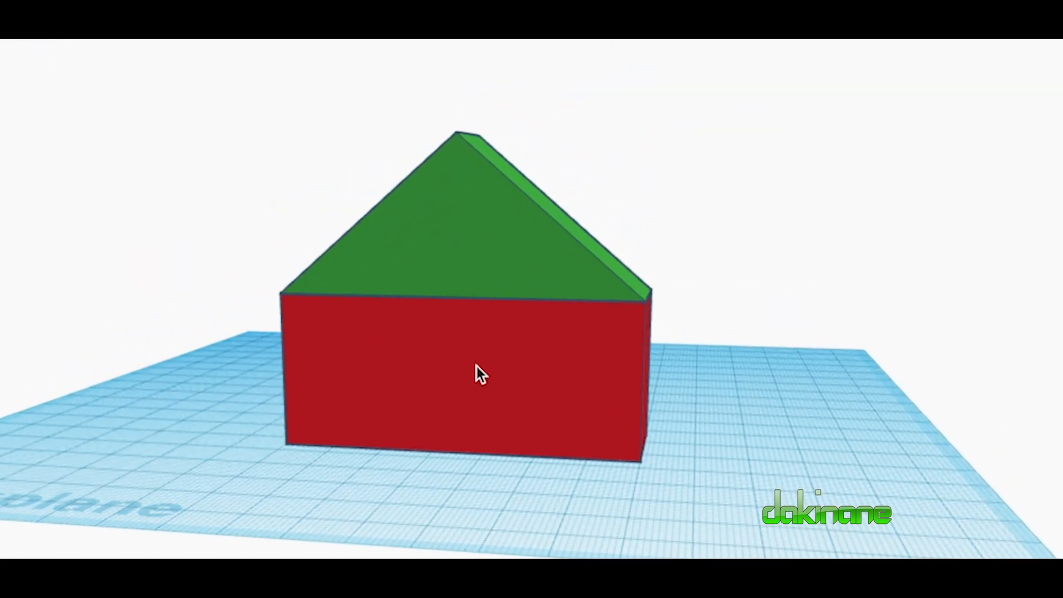
click(582, 378)
mouse_move(470, 293)
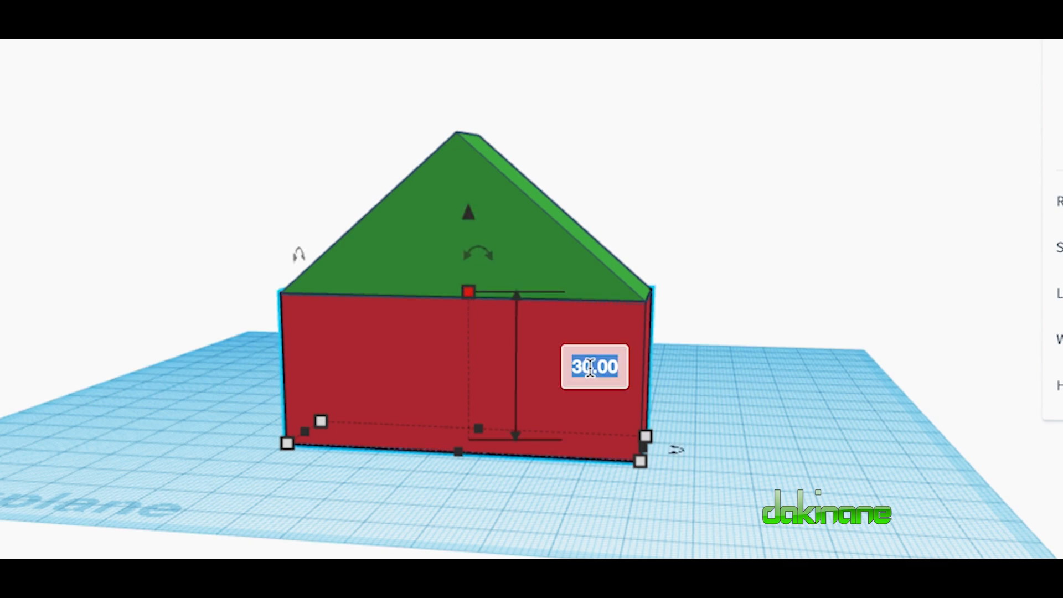
text(25)
key(Return)
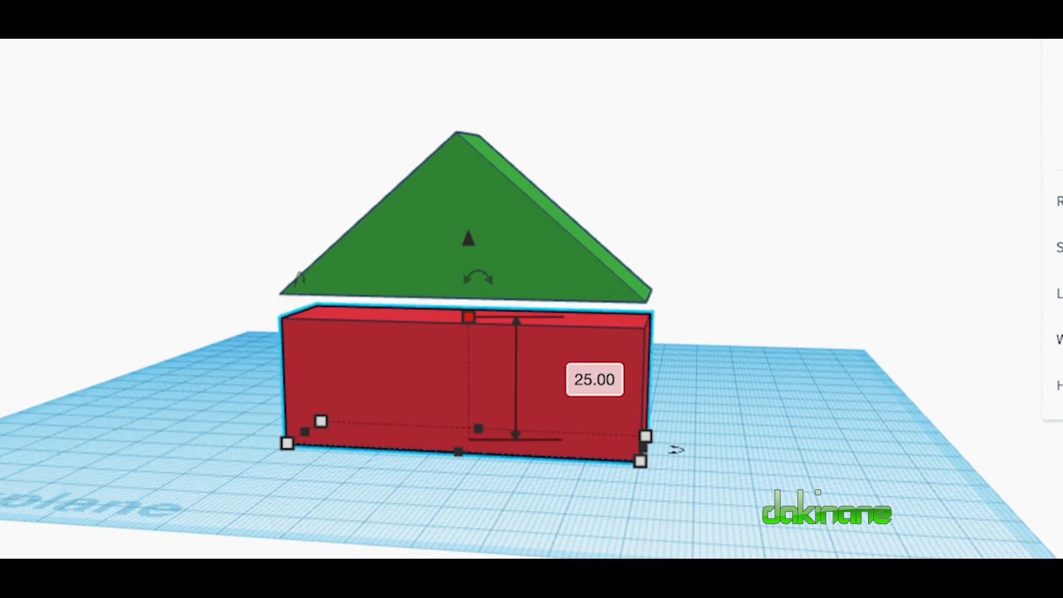
Set the green roof's height to 25 mm
click(475, 216)
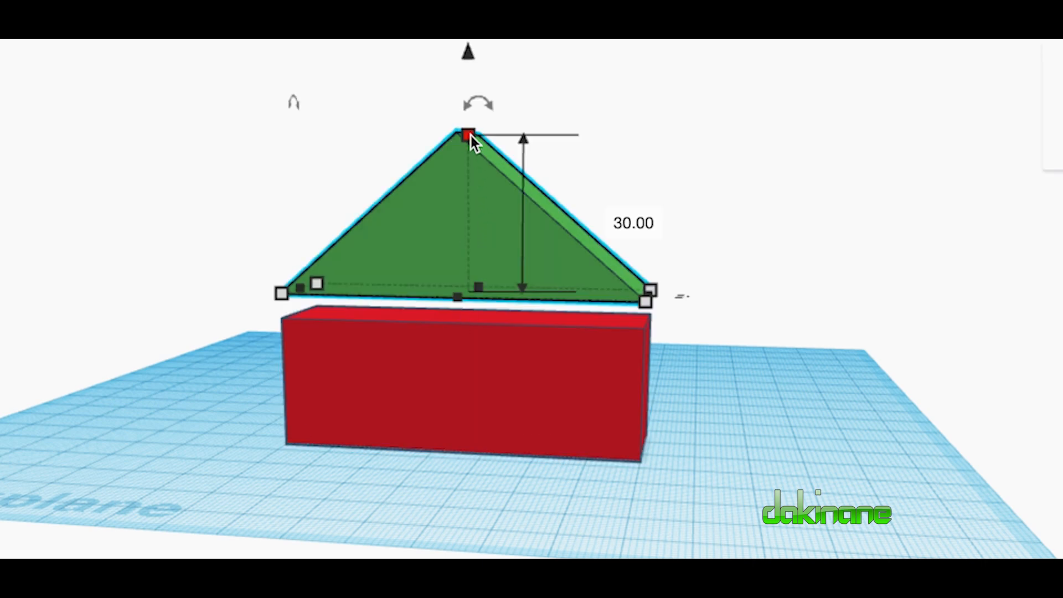
click(611, 217)
text(25)
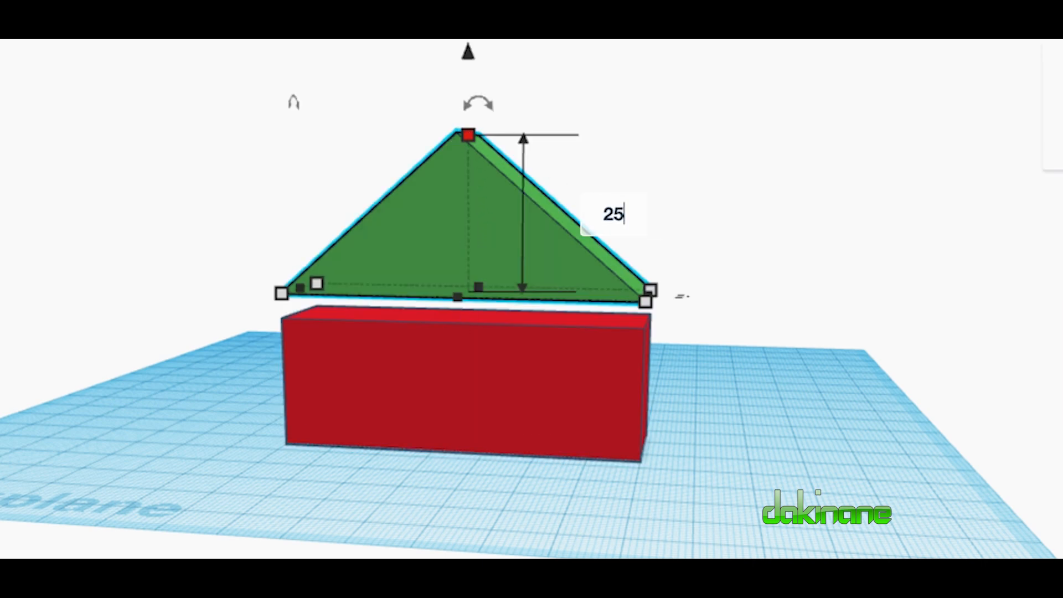
key(Return)
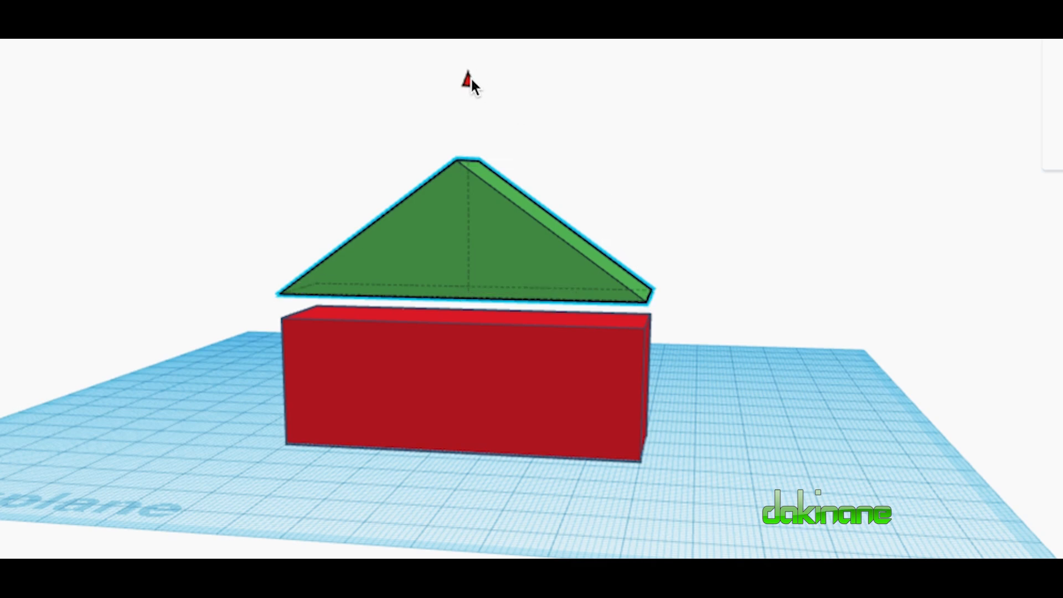
Set the green roof's elevation above the workplane to 25 mm so it rests on the red box
drag(467, 80, 467, 72)
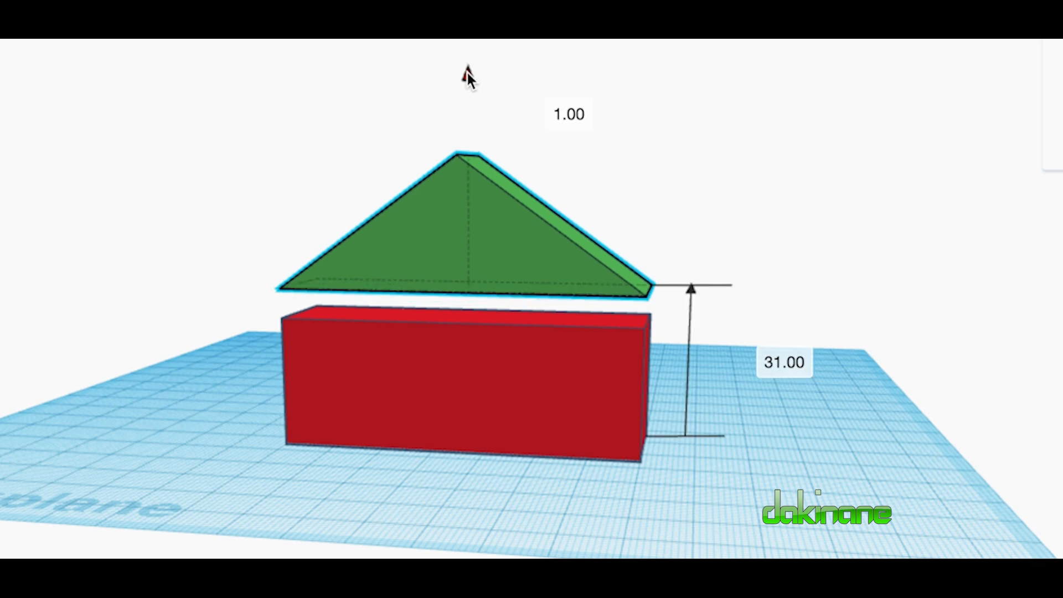
click(788, 366)
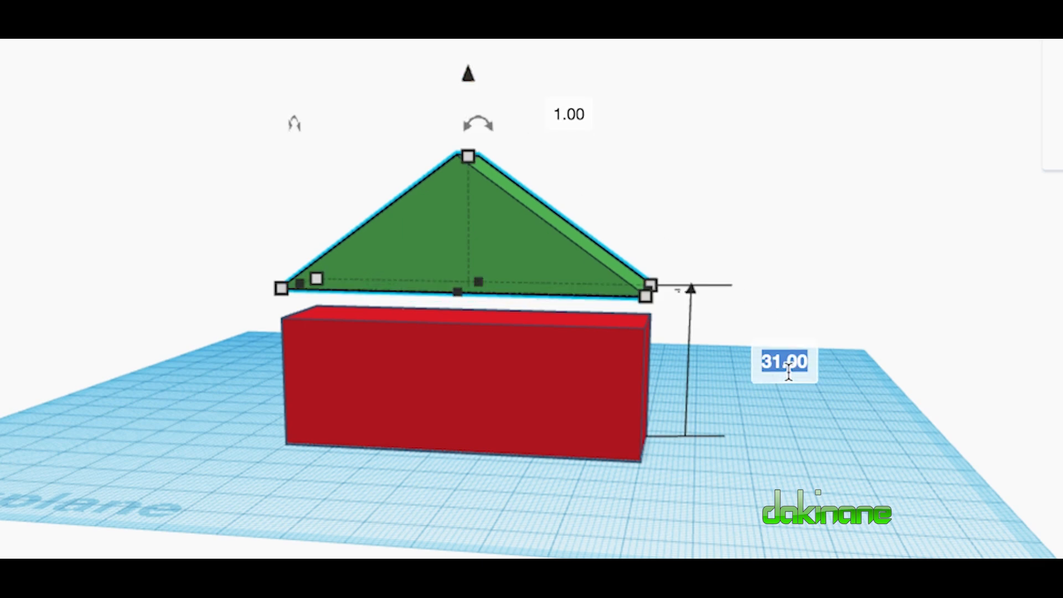
text(25)
key(Return)
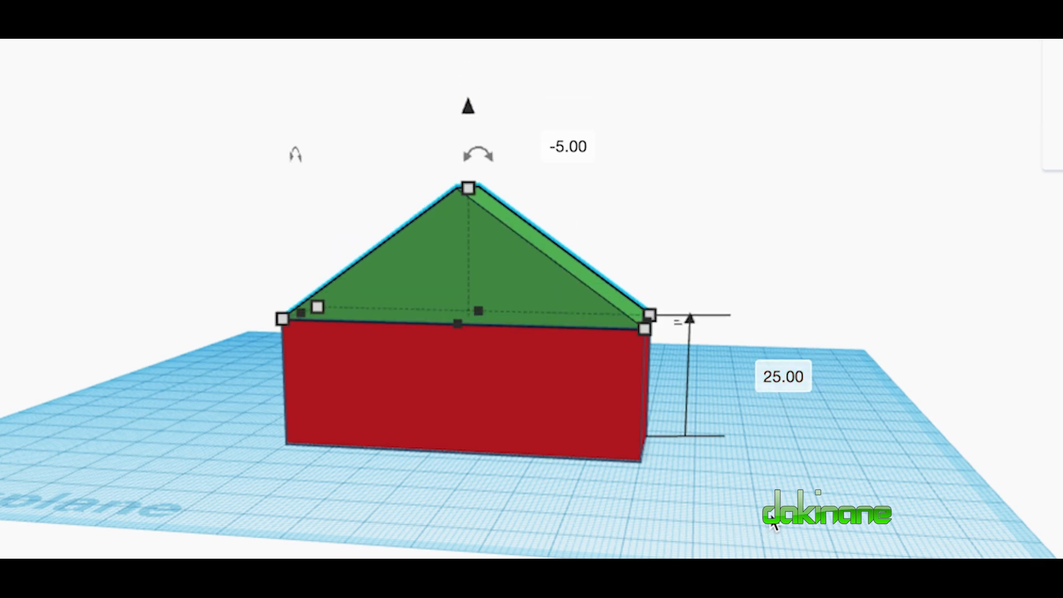
click(773, 523)
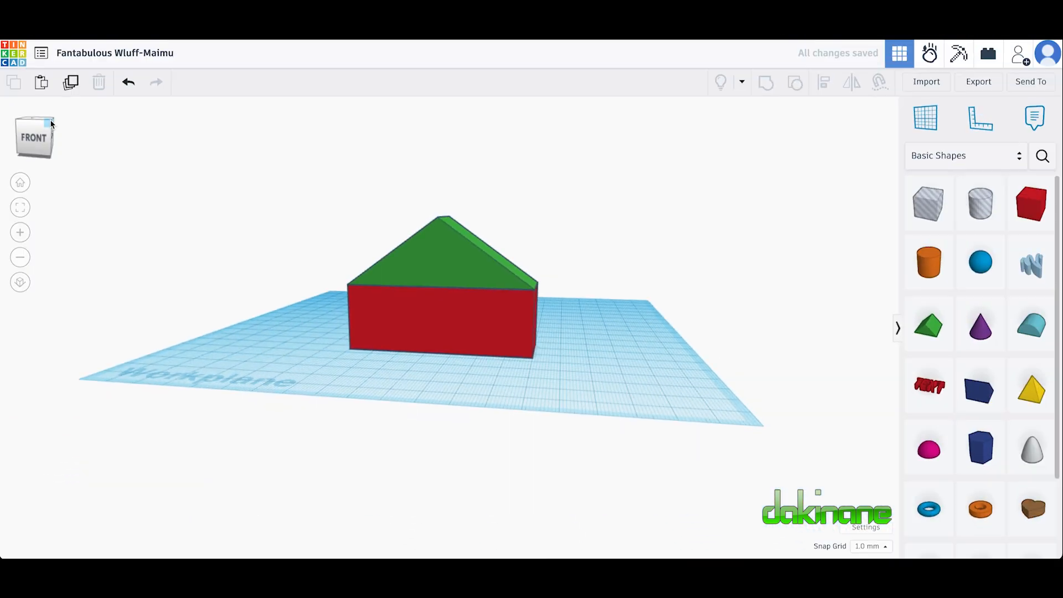
Select the red box and green roof together and group them into one shape
mouse_move(50, 123)
mouse_down()
mouse_move(37, 126)
mouse_move(57, 134)
mouse_move(74, 123)
mouse_move(22, 114)
mouse_move(56, 131)
mouse_move(47, 126)
mouse_up()
drag(325, 279, 580, 452)
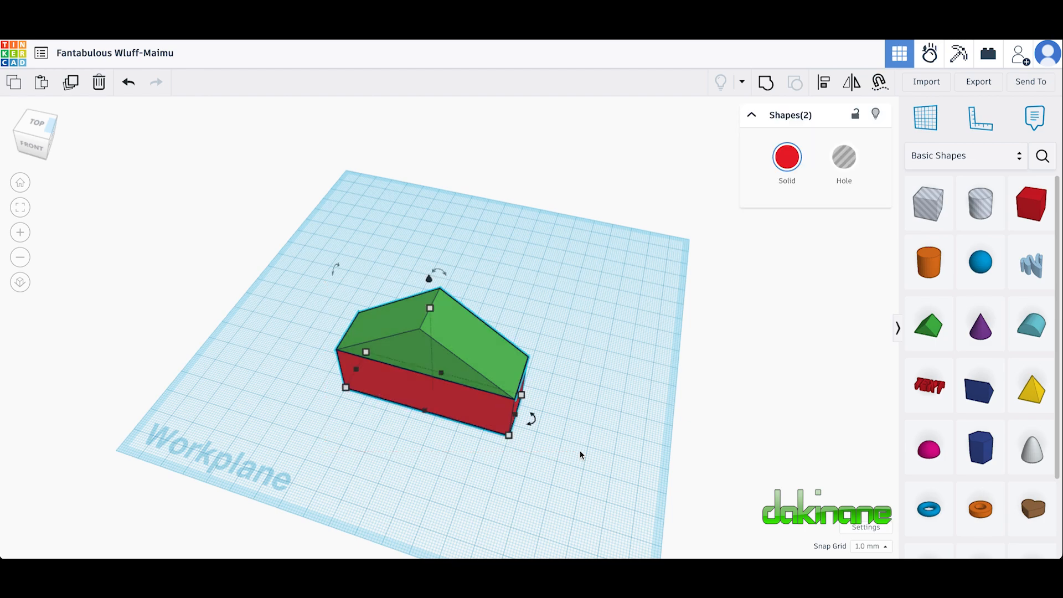
click(766, 84)
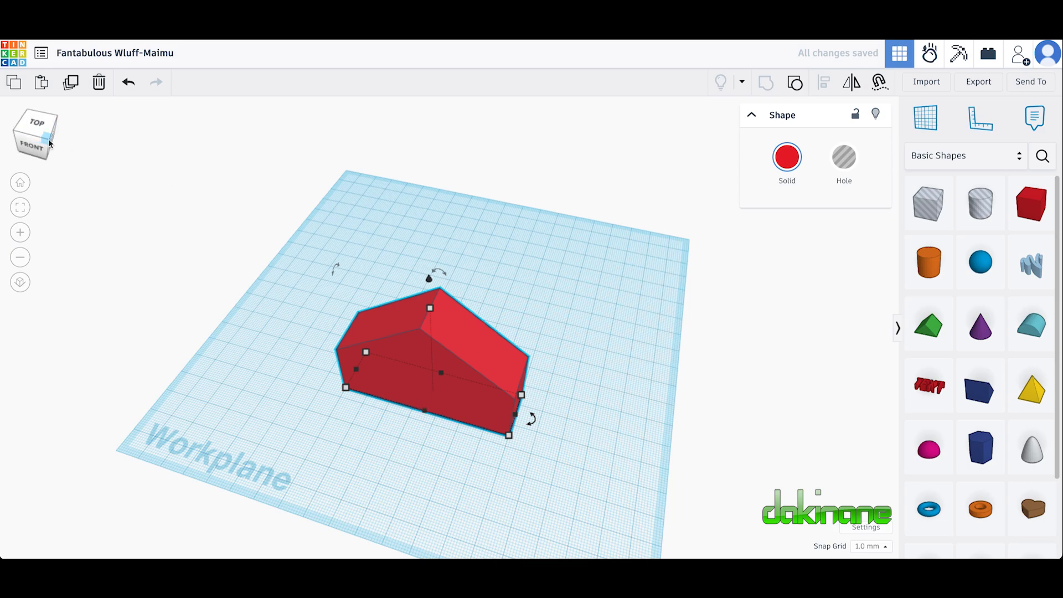
Duplicate the grouped house shape by copy and paste, place the copy in front, and move the original farther back
mouse_move(50, 142)
mouse_down()
mouse_move(41, 151)
mouse_move(62, 145)
mouse_move(41, 142)
mouse_up()
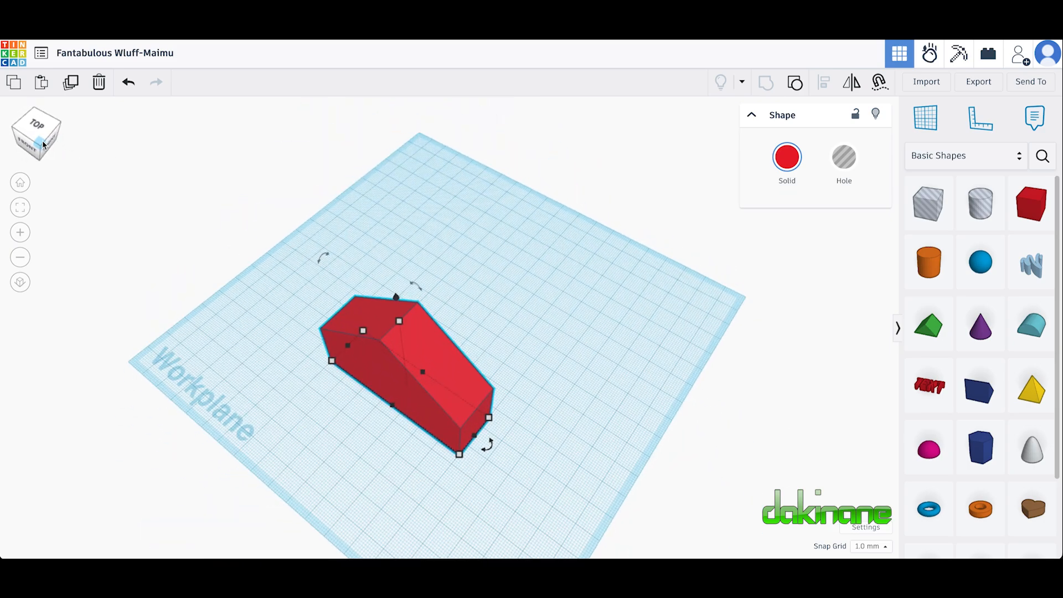
click(16, 86)
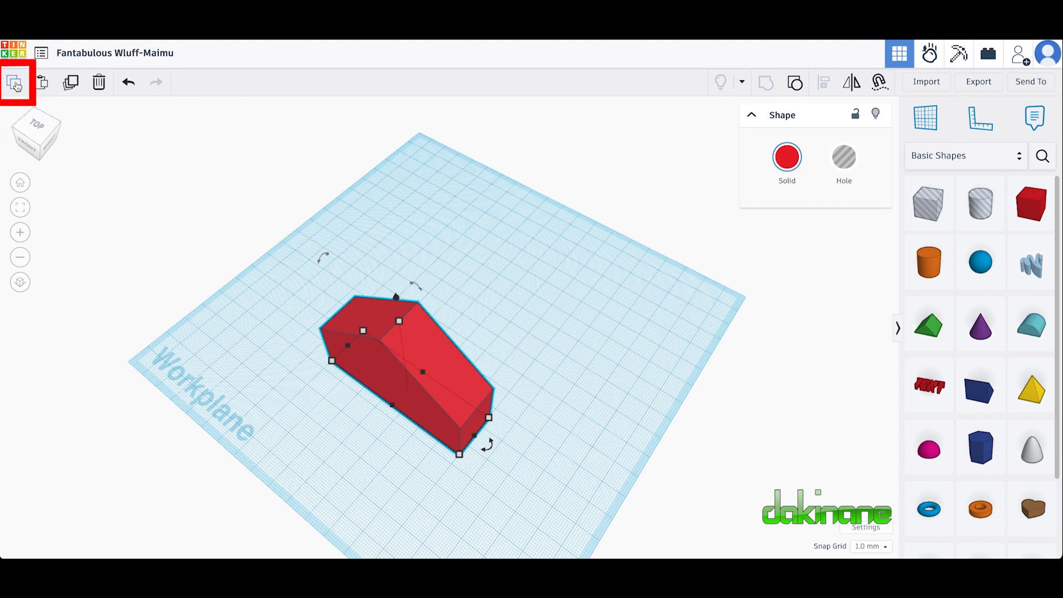
click(47, 89)
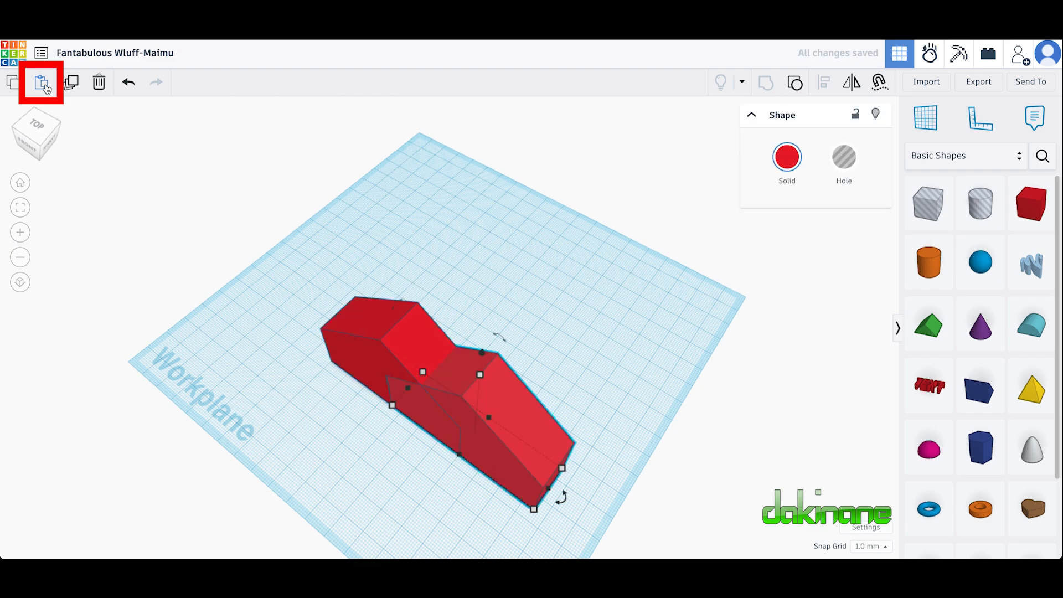
drag(510, 471, 384, 487)
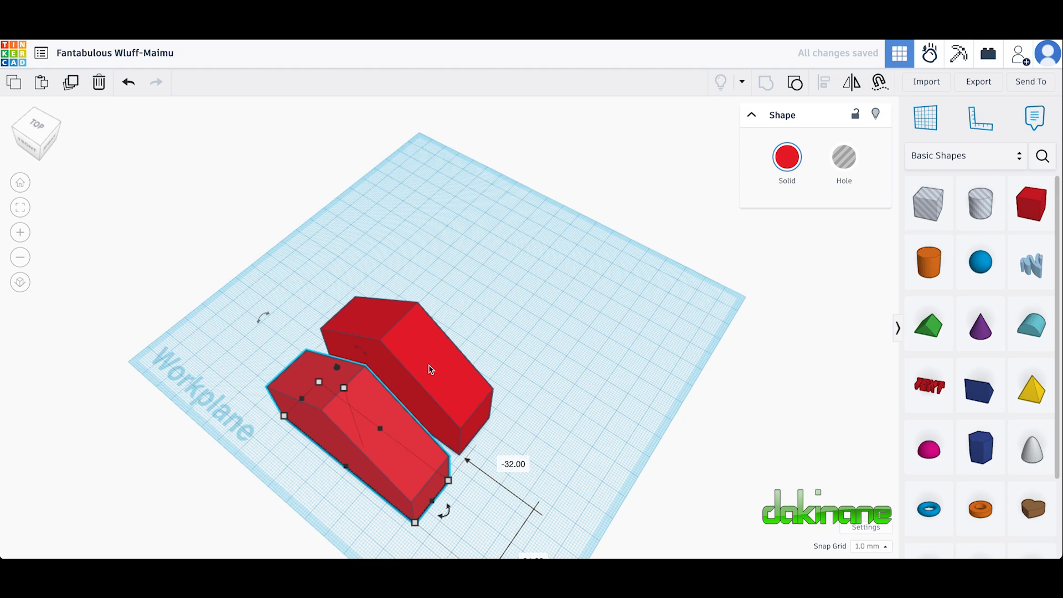
drag(459, 367, 512, 318)
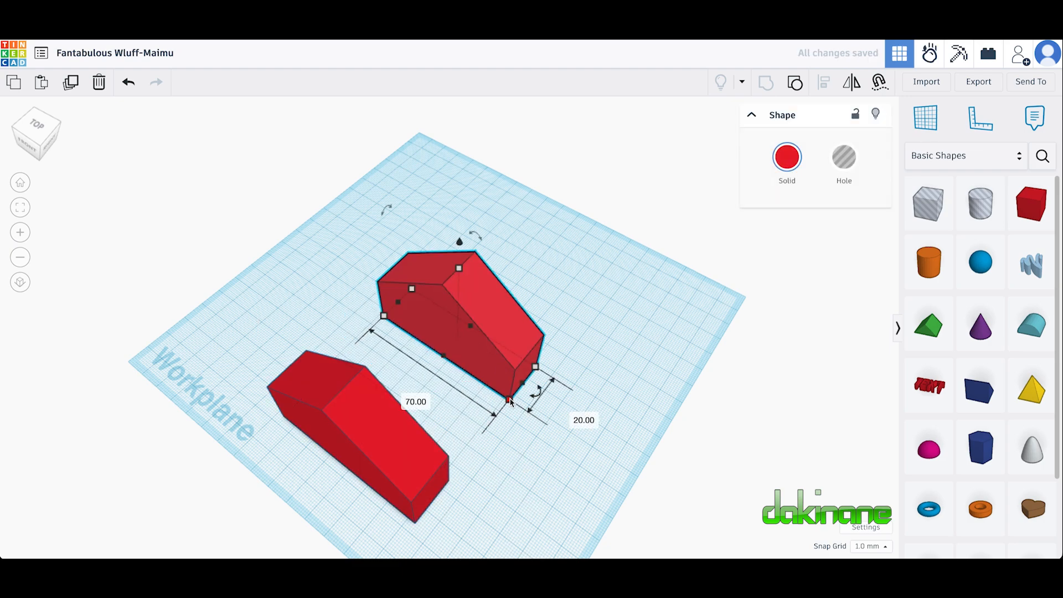
Set the width of the front house copy to 60 mm
click(405, 485)
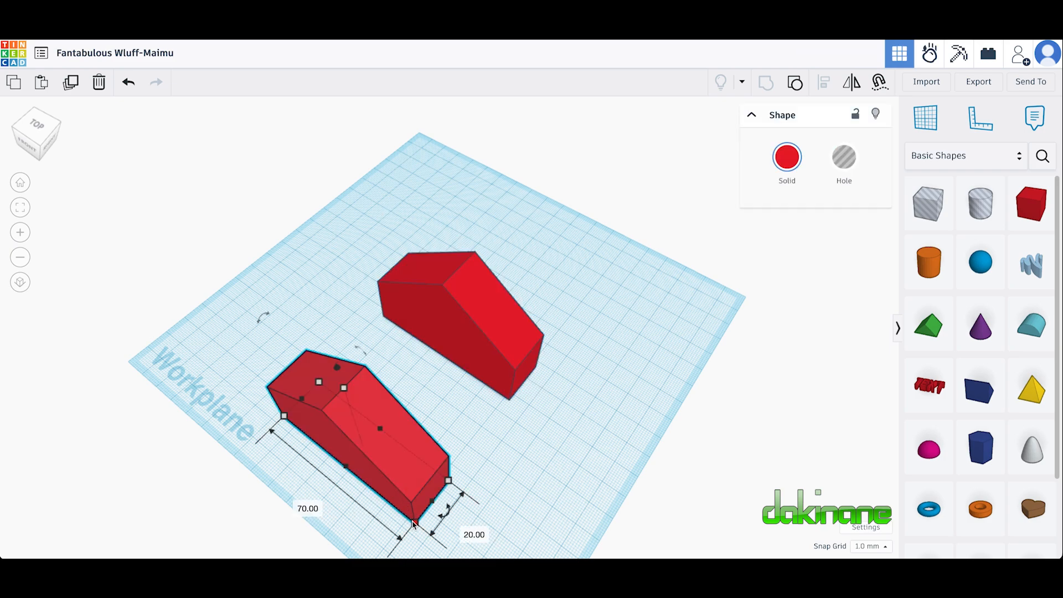
click(304, 509)
text(60)
key(Return)
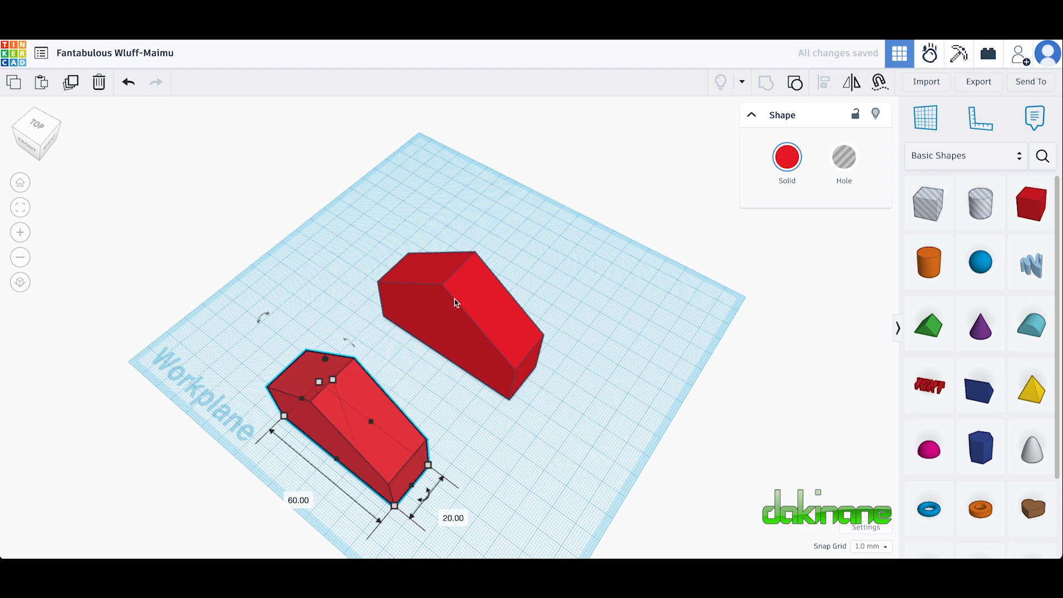
Set the height of the smaller front house copy to 40 mm
click(459, 277)
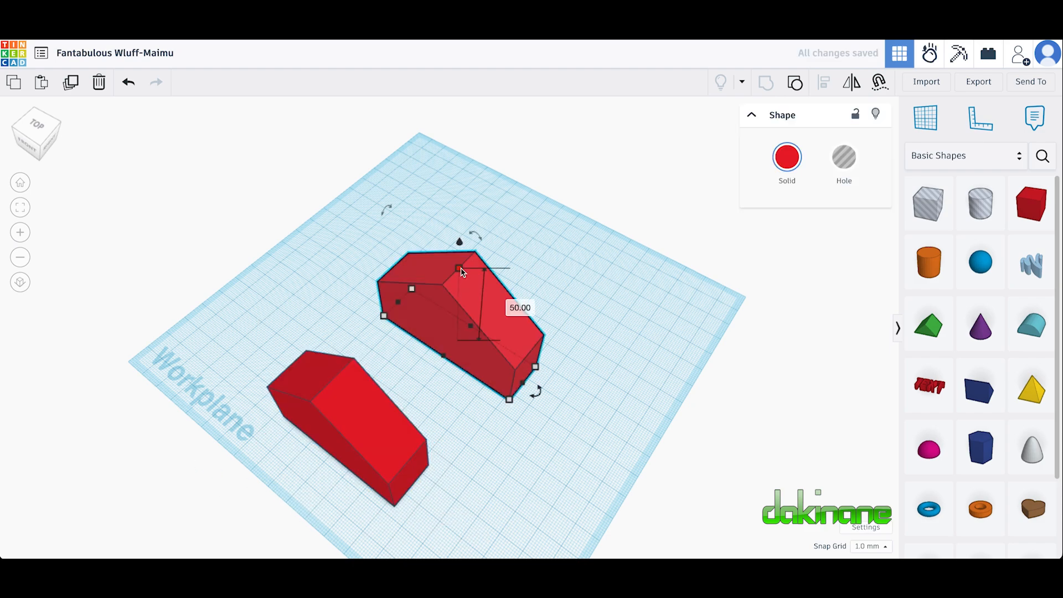
click(329, 409)
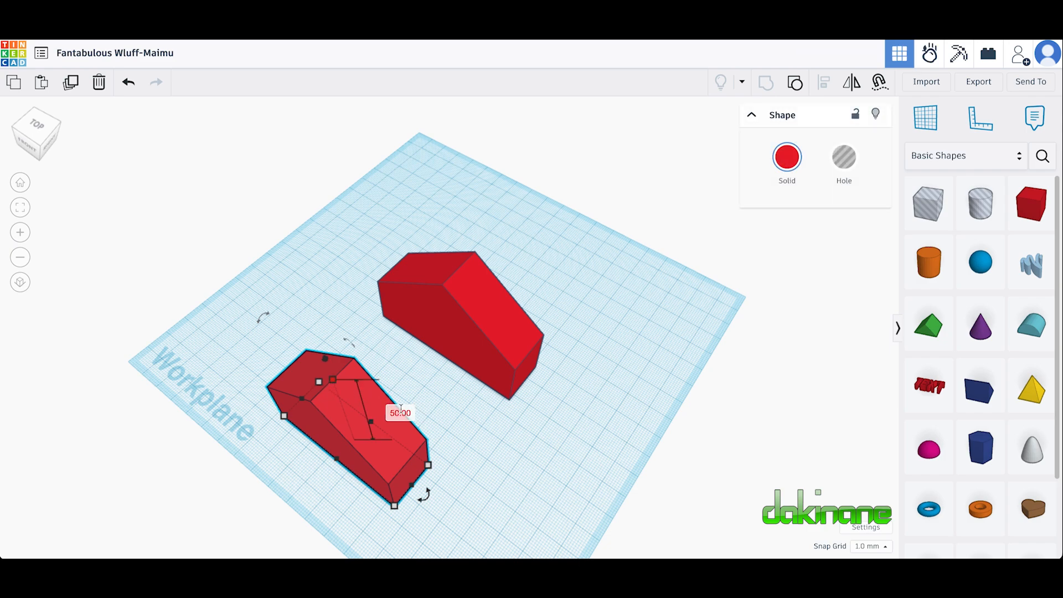
click(400, 410)
text(40)
key(Return)
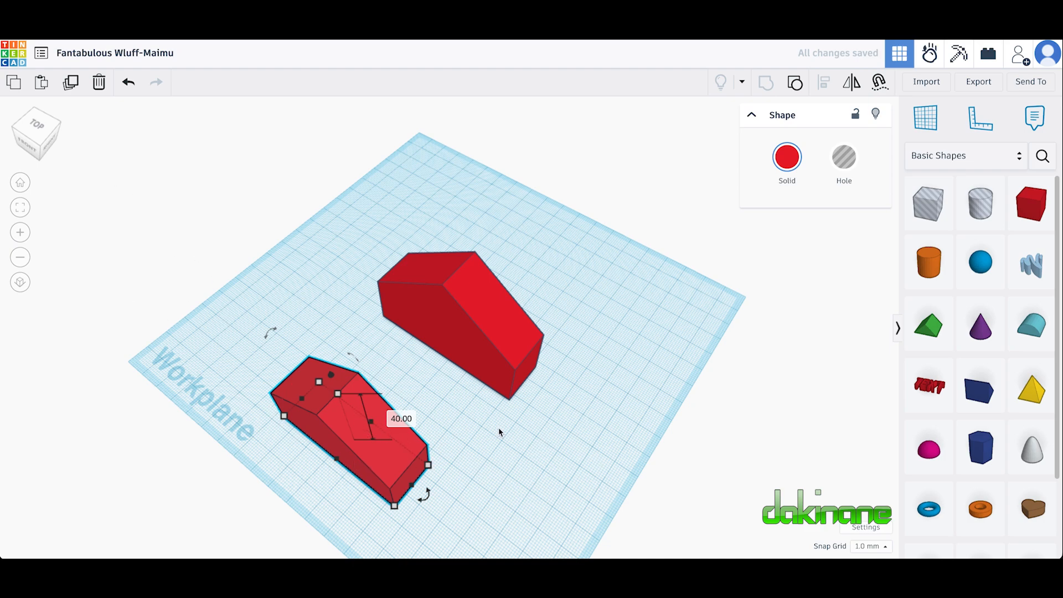
Raise the front house copy to 5 mm above the workplane
click(42, 146)
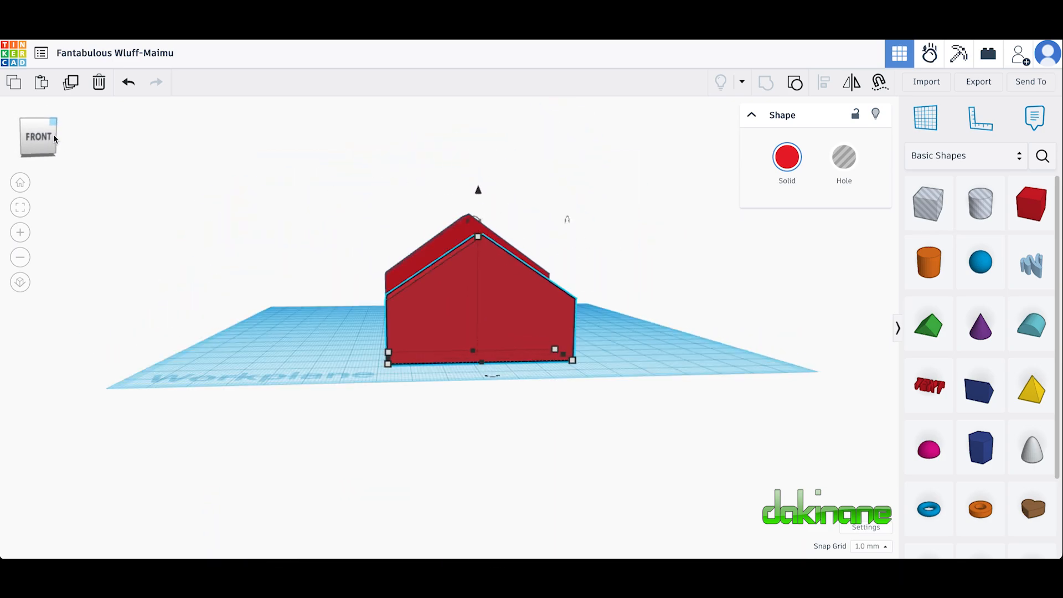
click(58, 132)
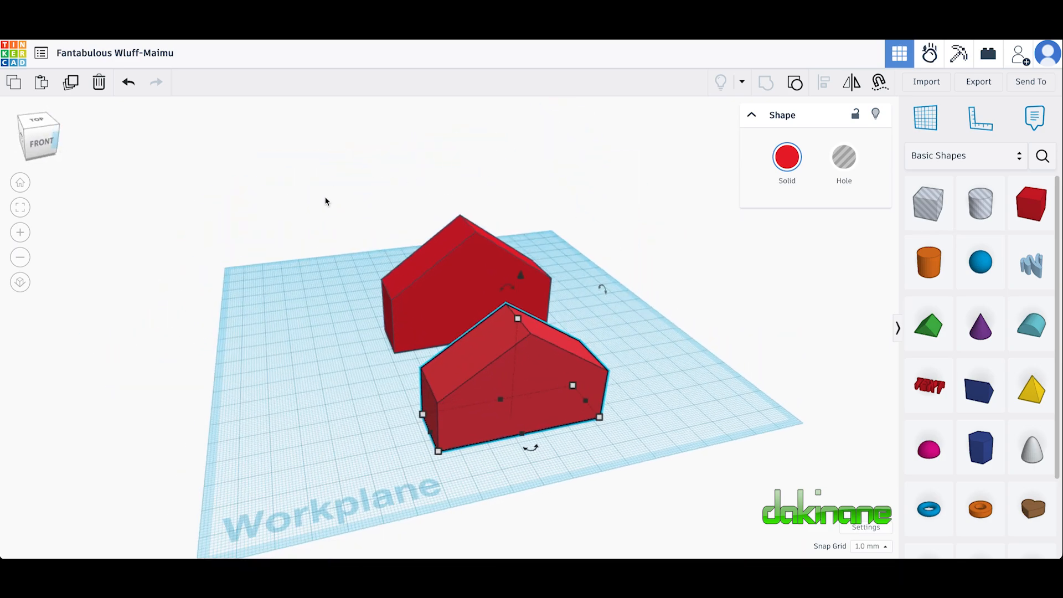
key(Up)
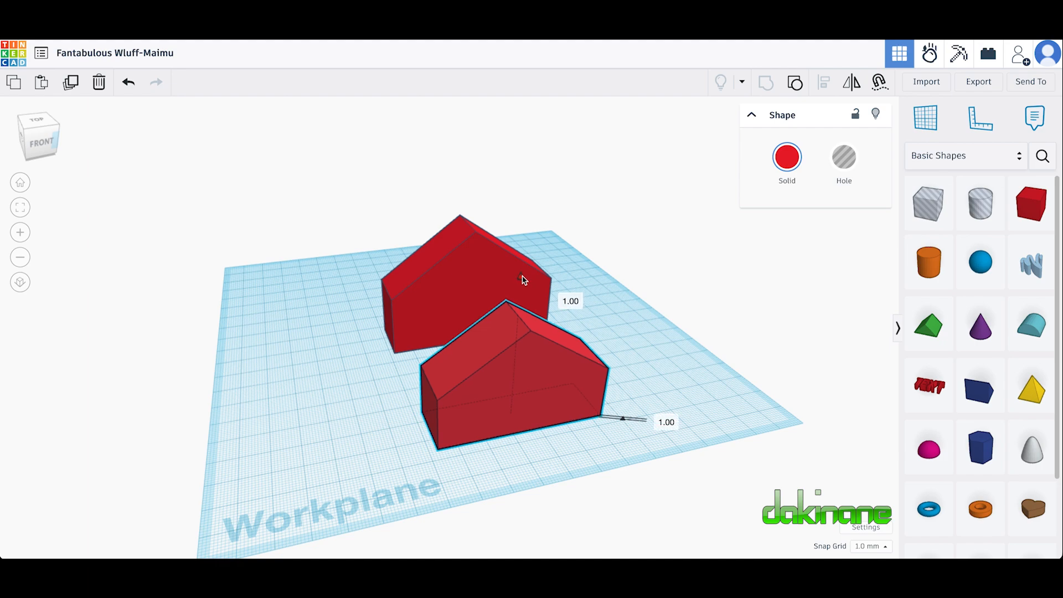
key(Up)
click(667, 421)
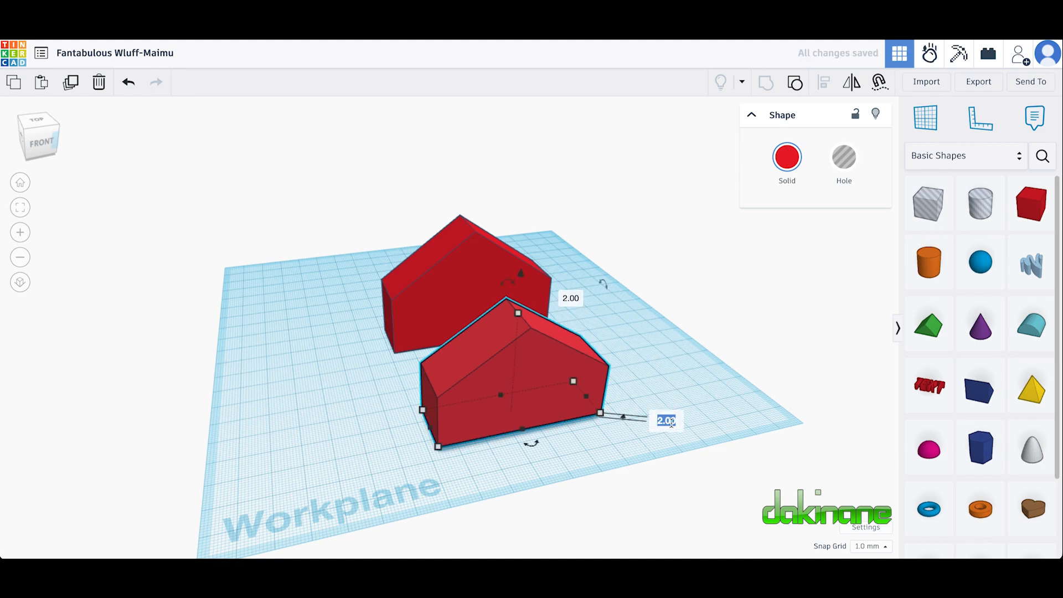
text(5)
key(Return)
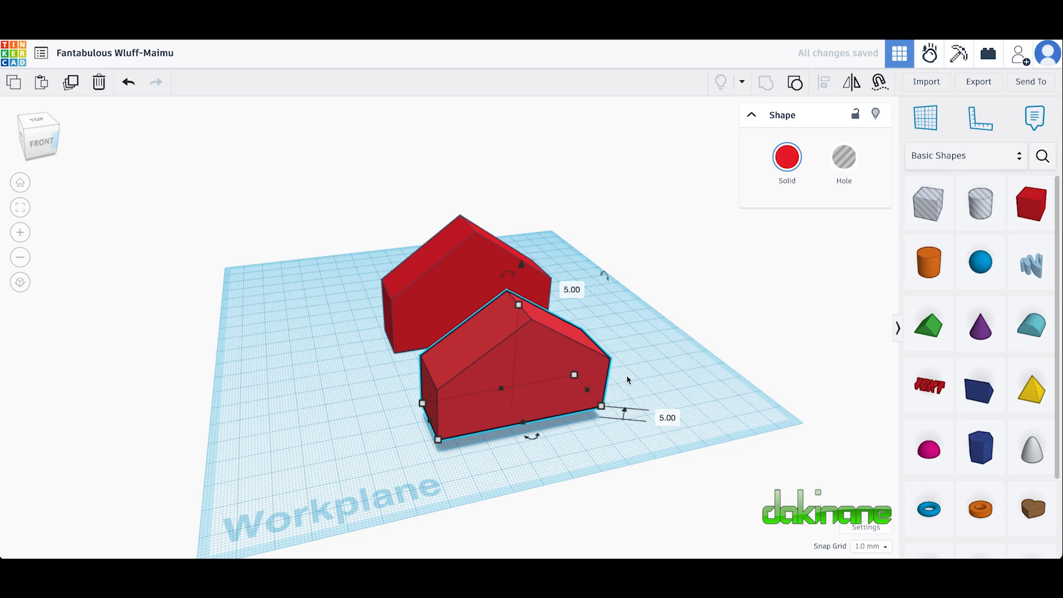
click(627, 377)
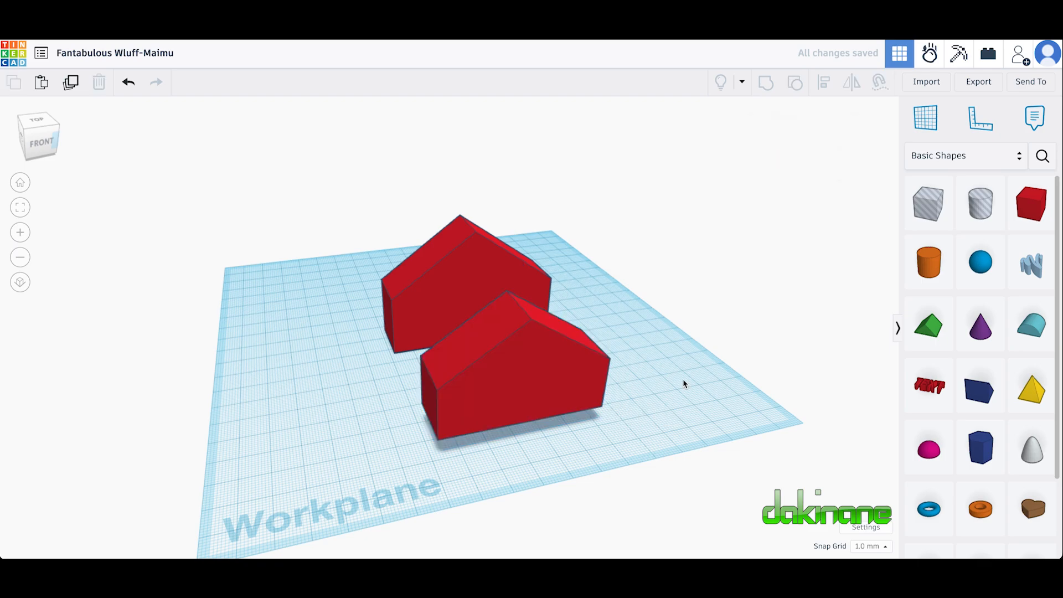
Turn the front house copy into a hole and move it about 40 mm back and 6 mm sideways, close to the red house
click(530, 374)
click(843, 159)
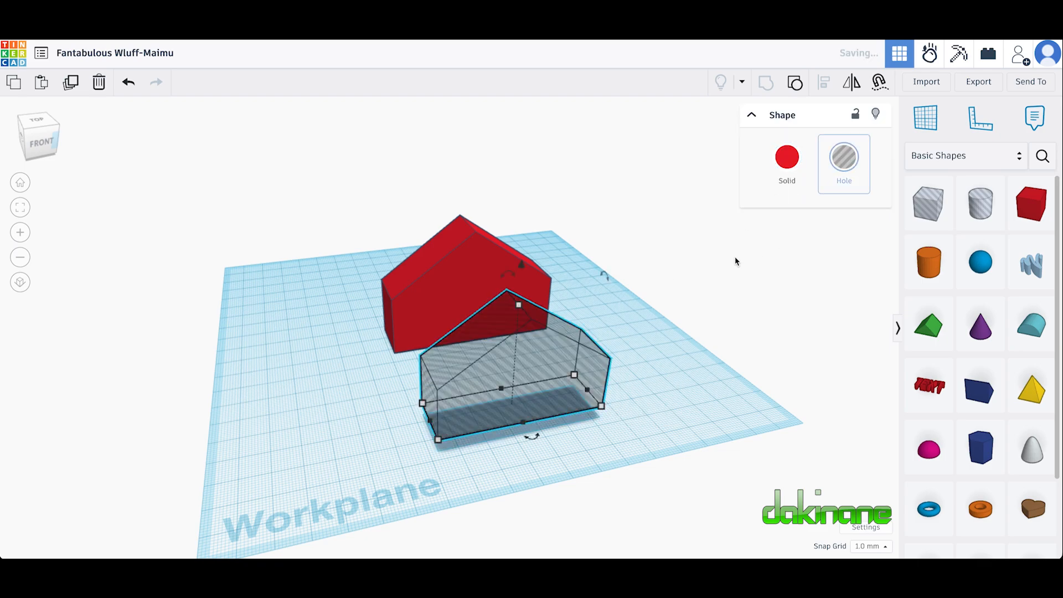
click(55, 130)
mouse_move(24, 121)
mouse_down()
mouse_move(46, 108)
mouse_move(86, 126)
mouse_move(25, 124)
mouse_up()
drag(298, 373, 403, 376)
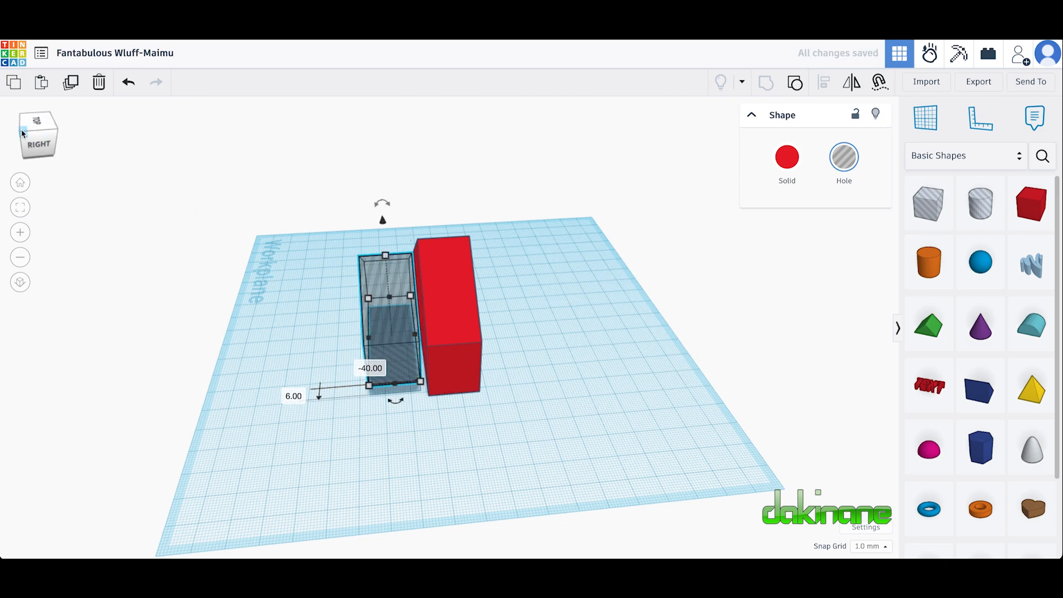
Select the red house and the hole together and align them to a common centre across their width
drag(21, 130, 42, 138)
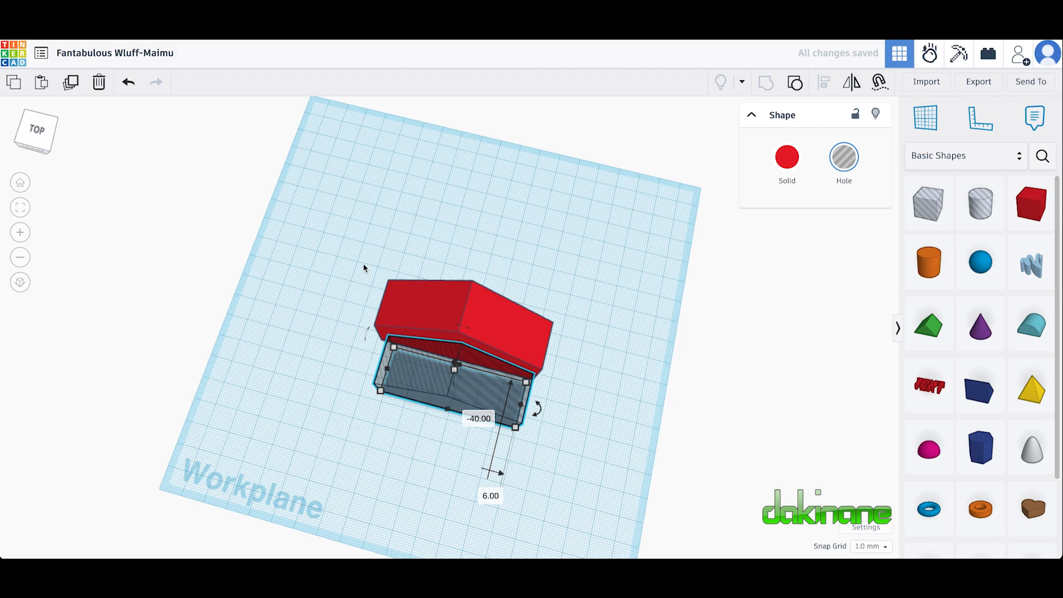
drag(351, 250, 592, 477)
click(593, 477)
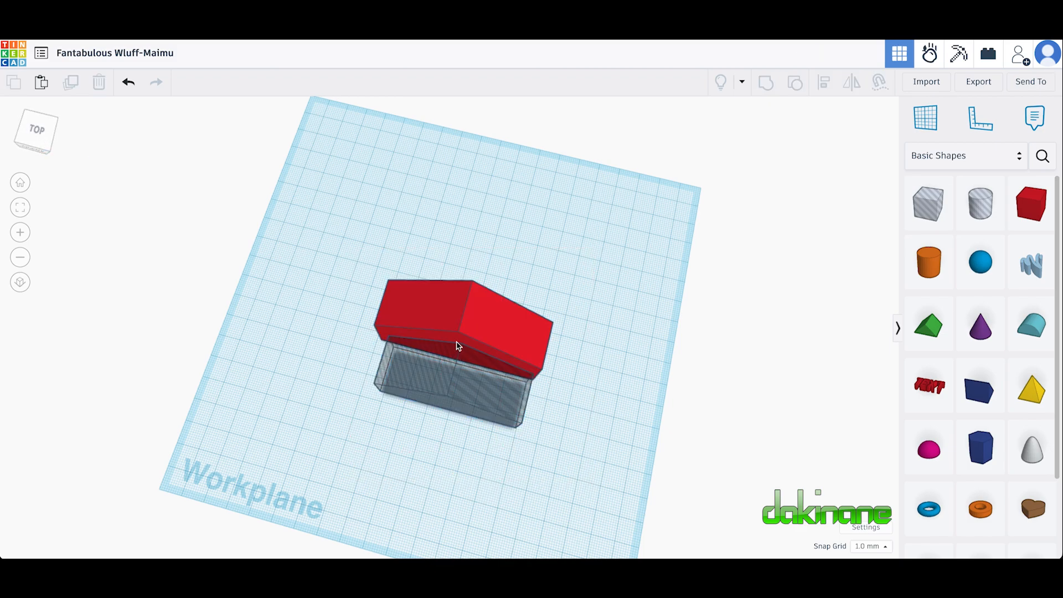
drag(352, 253, 581, 454)
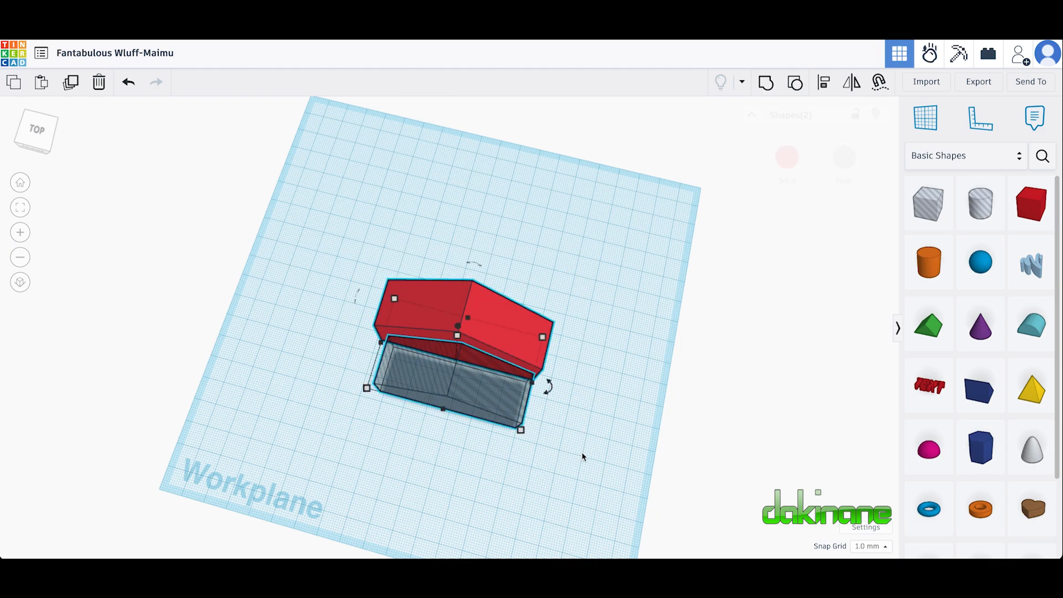
click(824, 82)
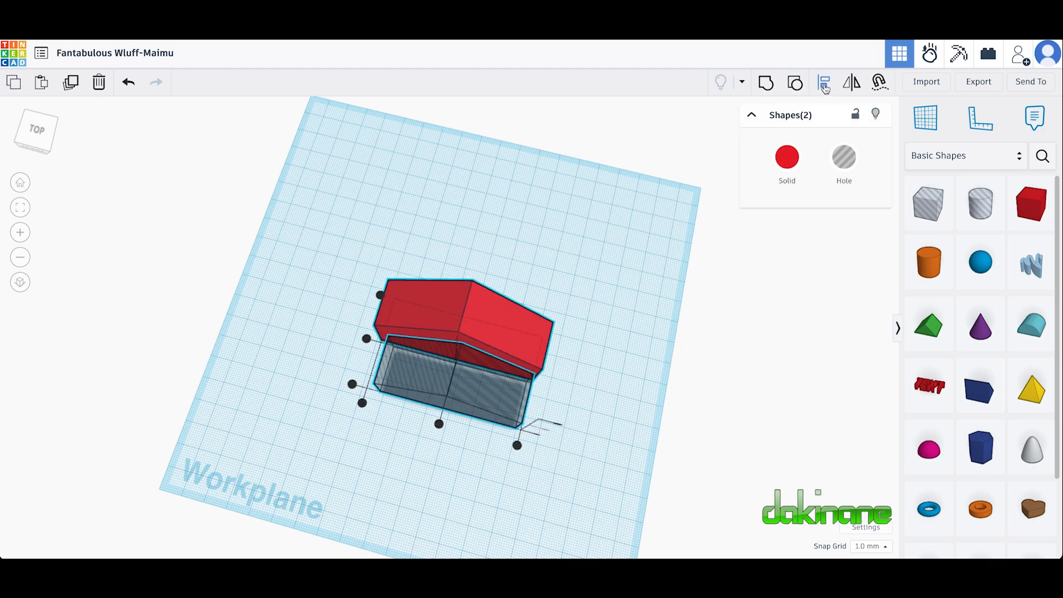
click(440, 425)
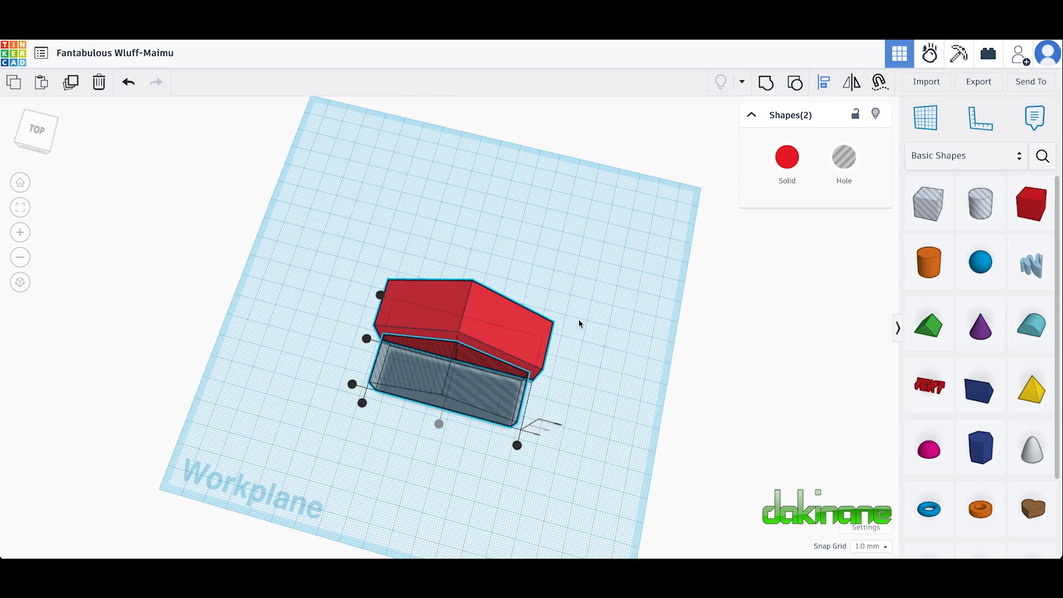
click(500, 294)
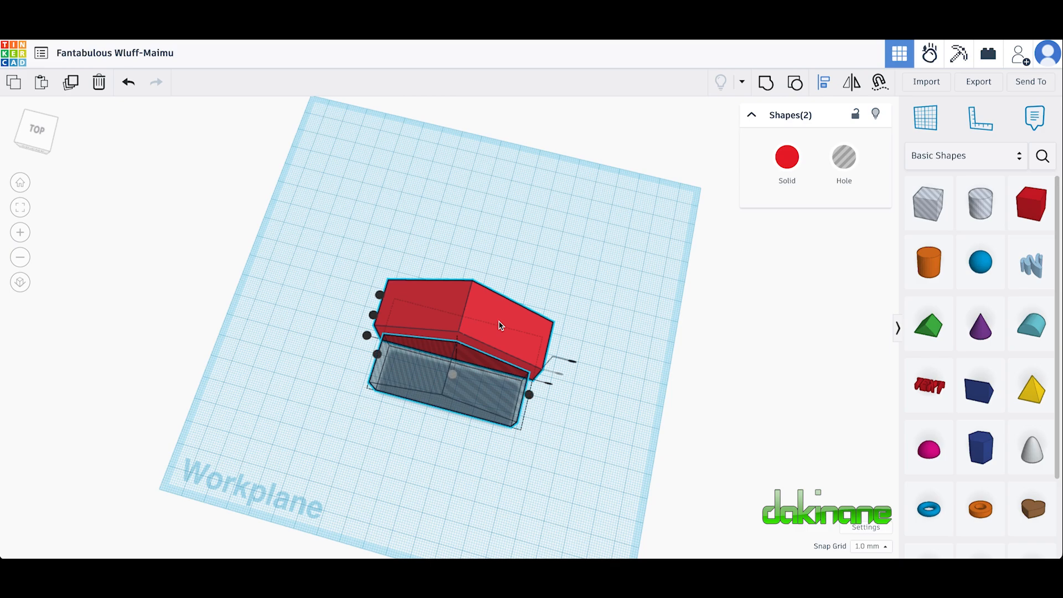
click(363, 233)
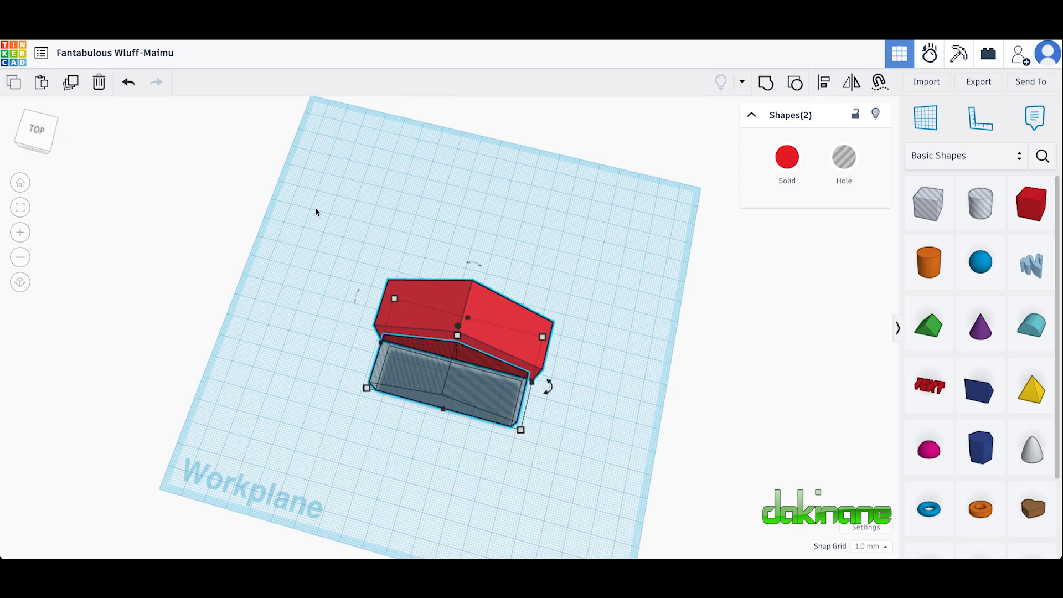
Set the depth of the red house to 80 mm, extending it away from the hole shape
drag(50, 153, 21, 144)
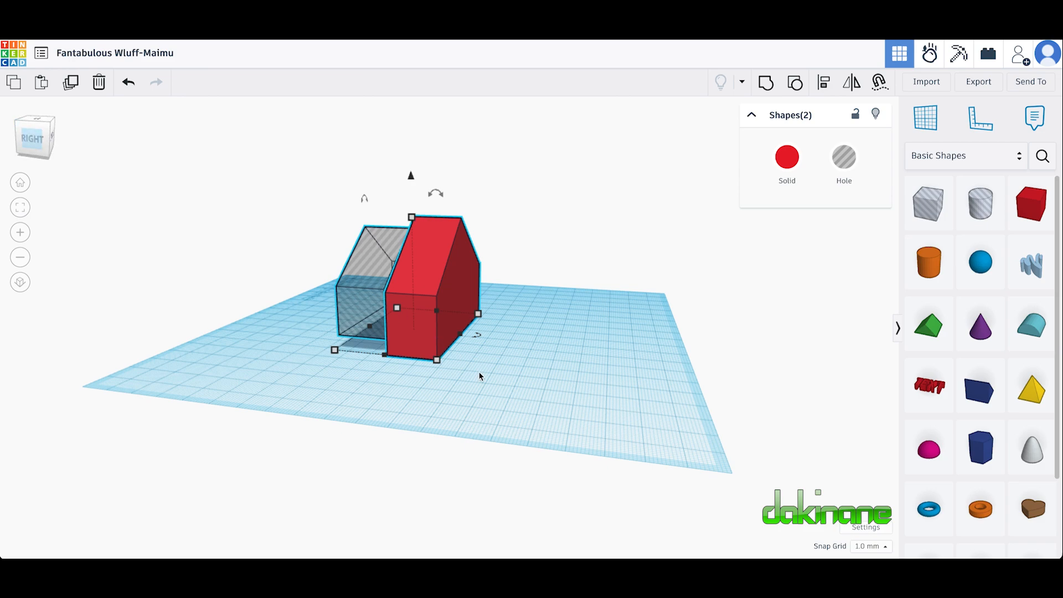
click(437, 362)
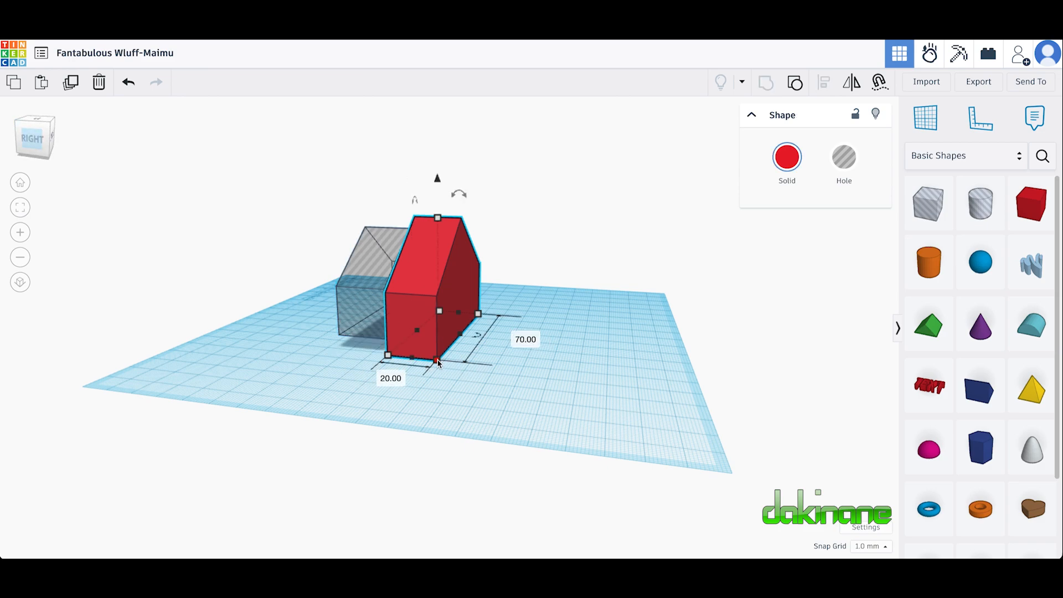
click(398, 380)
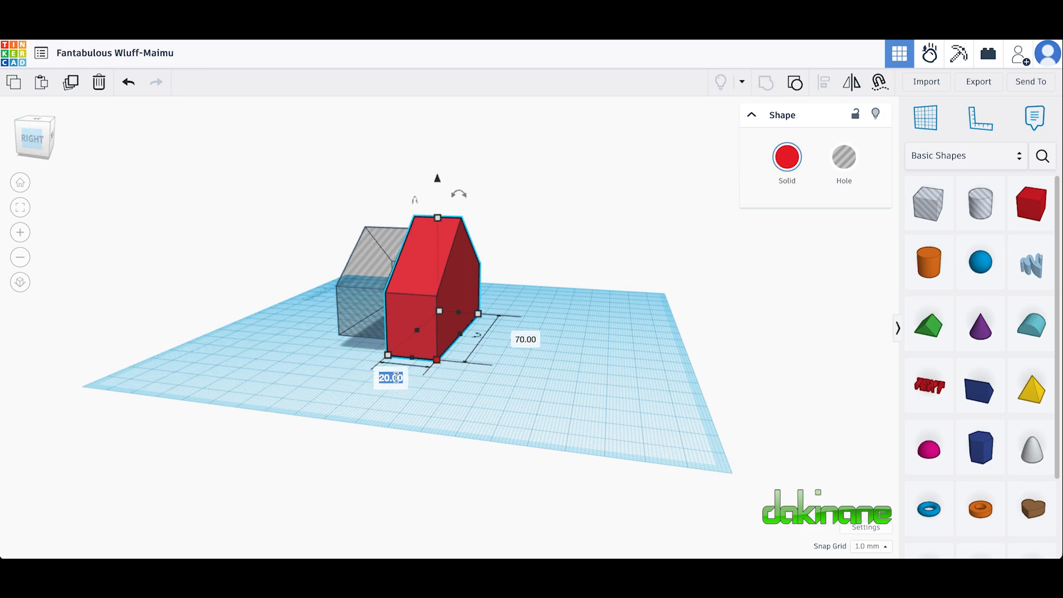
text(80)
key(Return)
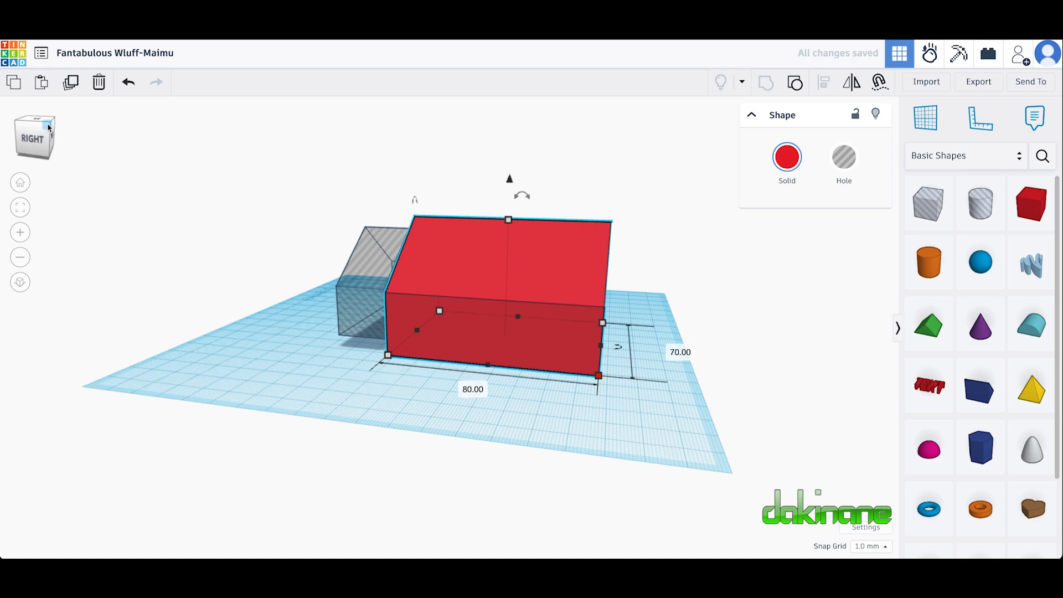
Set the depth of the house-shaped hole to 50 mm so it reaches into the red house
click(367, 322)
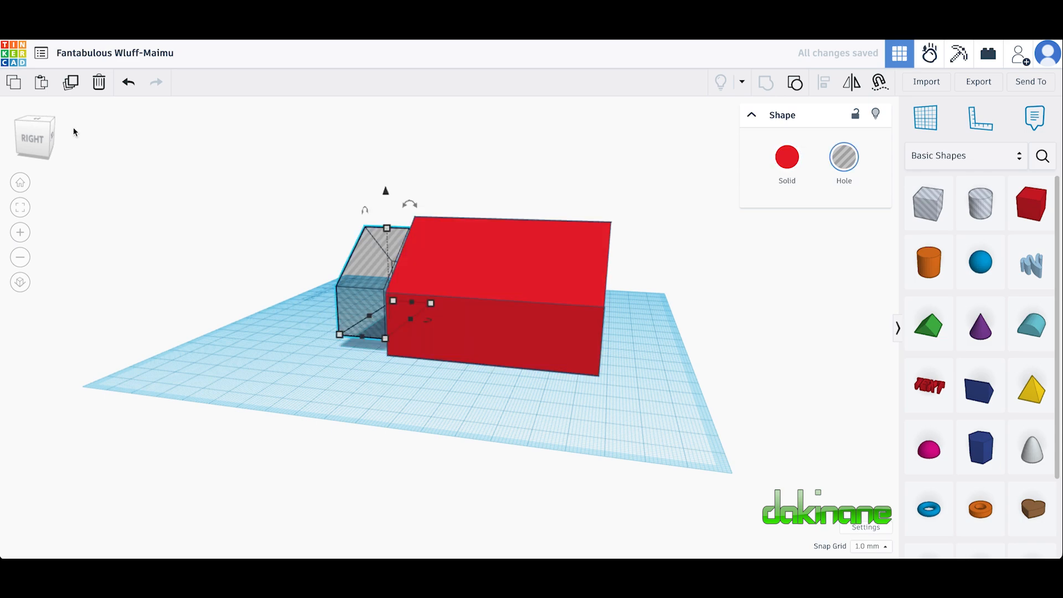
click(55, 124)
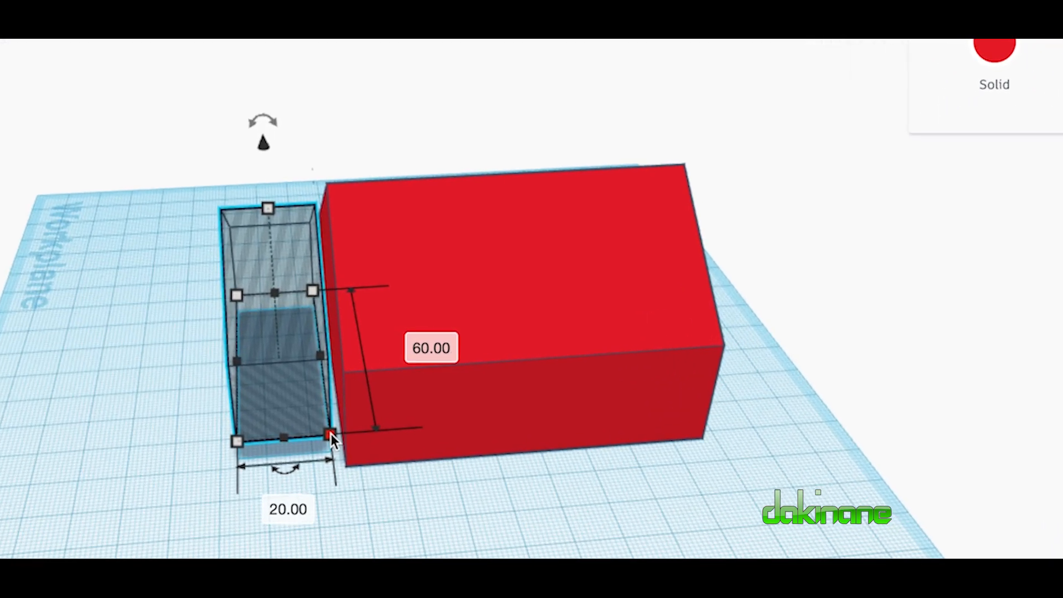
click(288, 508)
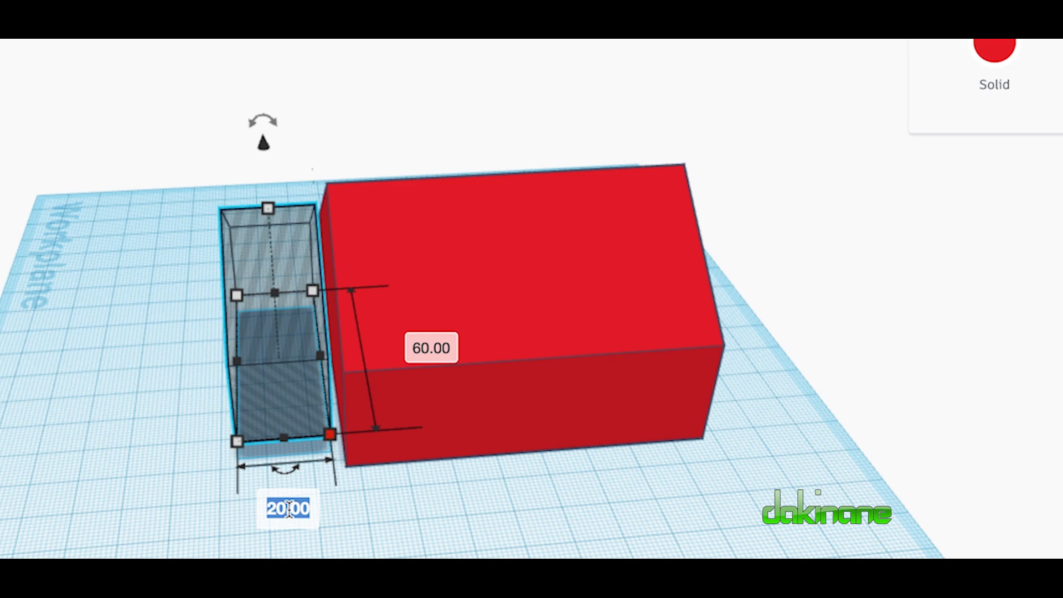
text(30)
key(BackSpace)
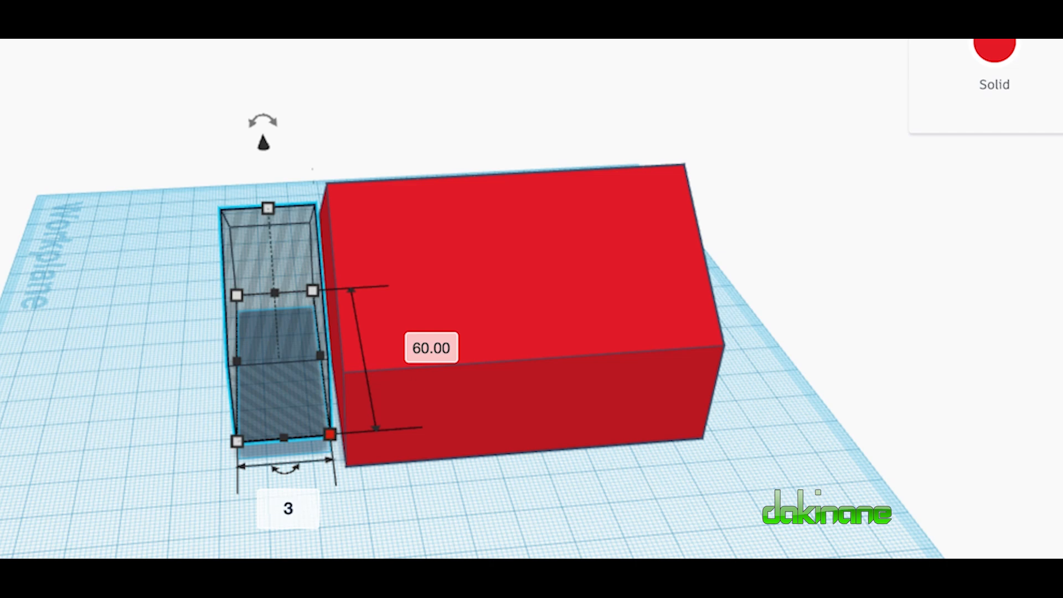
text(50)
key(Return)
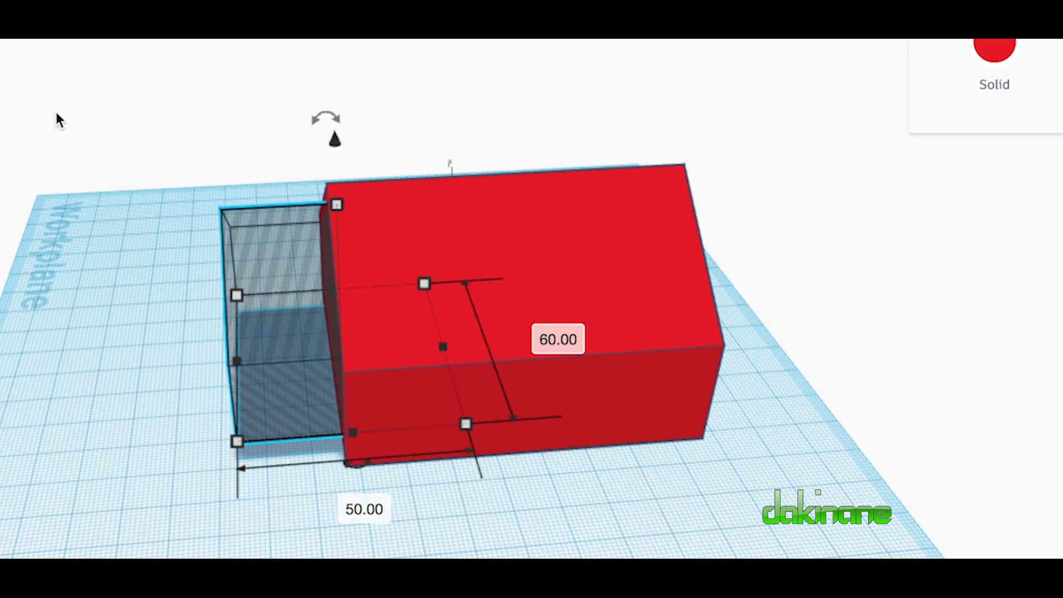
Select the red house and the hole and group them to hollow out the front, and inspect the cut-out interior
mouse_move(5, 50)
mouse_down()
mouse_move(19, 72)
mouse_move(50, 77)
mouse_move(67, 56)
mouse_move(16, 41)
mouse_move(56, 42)
mouse_move(23, 67)
mouse_move(23, 78)
mouse_move(42, 82)
mouse_move(17, 55)
mouse_move(25, 53)
mouse_up()
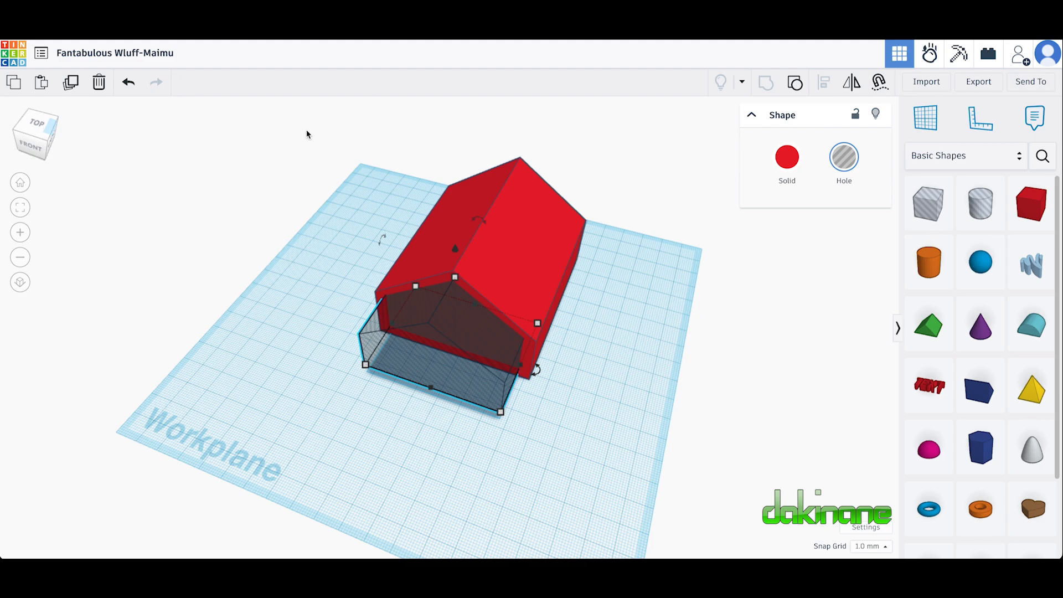
drag(241, 77, 630, 502)
drag(607, 460, 657, 446)
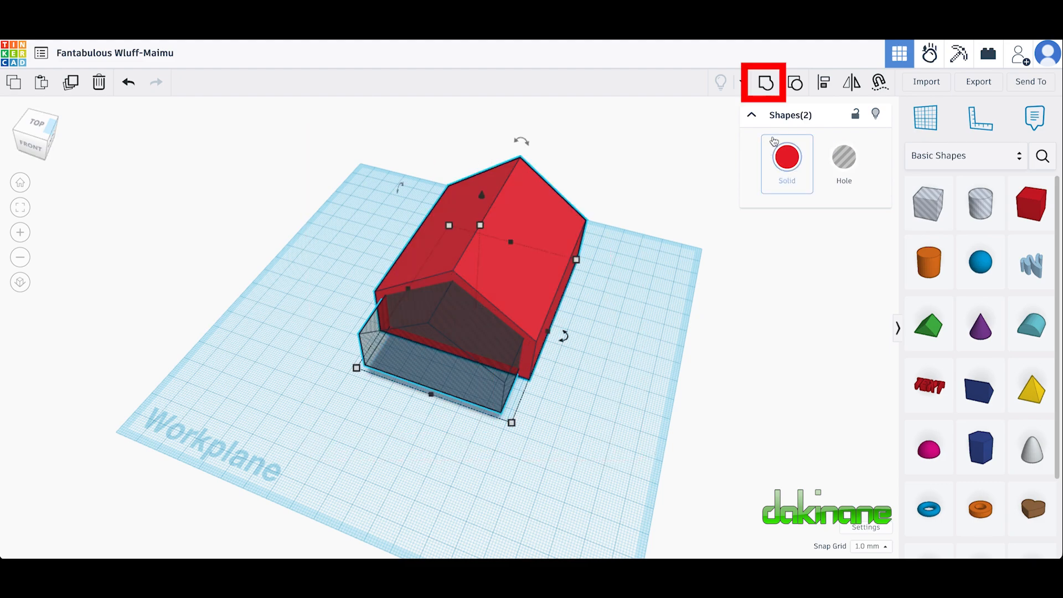
click(768, 87)
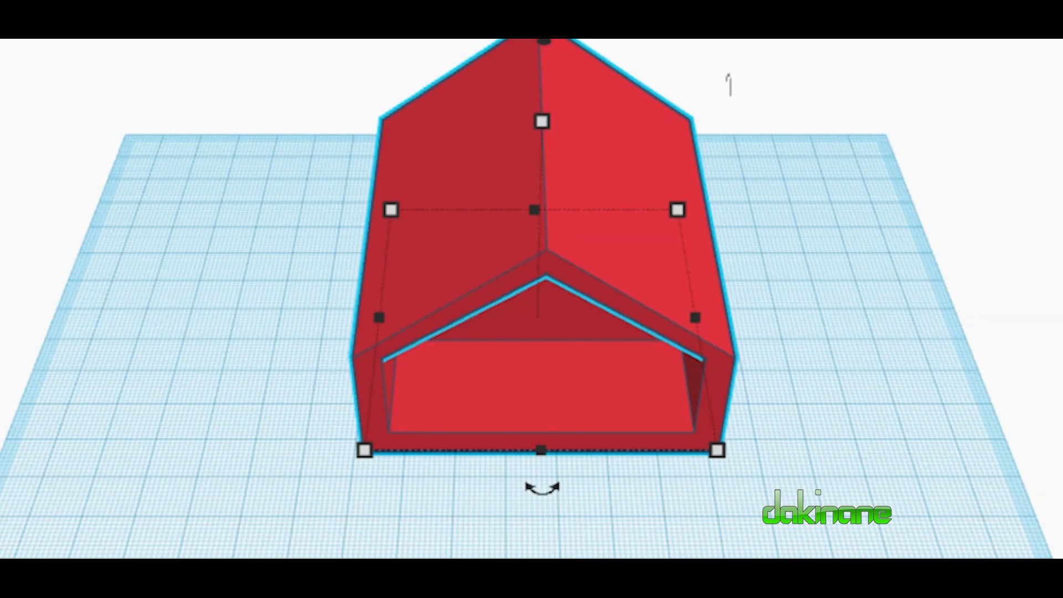
drag(67, 148, 53, 132)
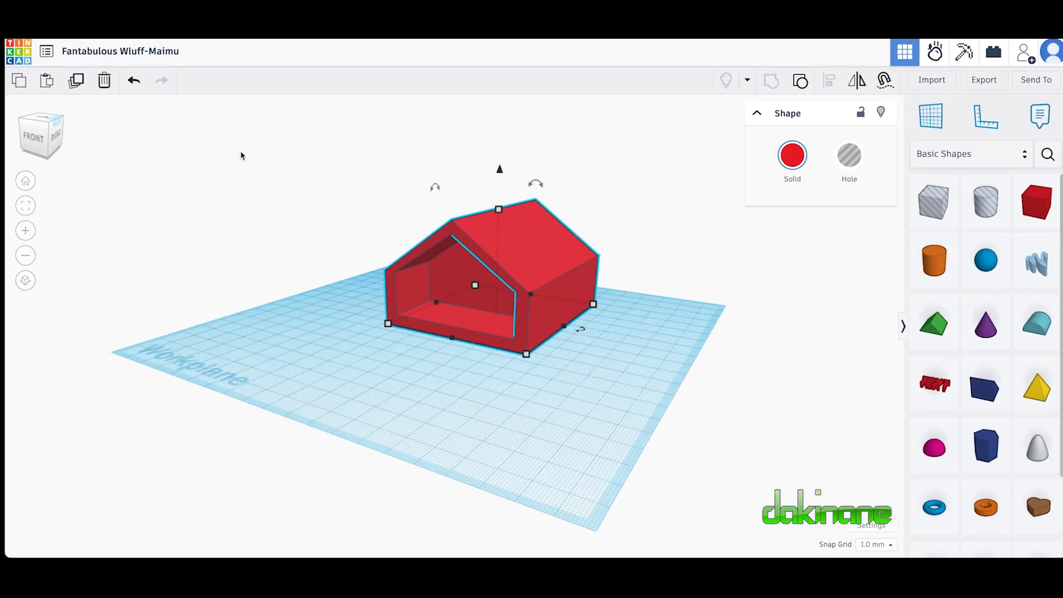
scroll(241, 156, up, 3)
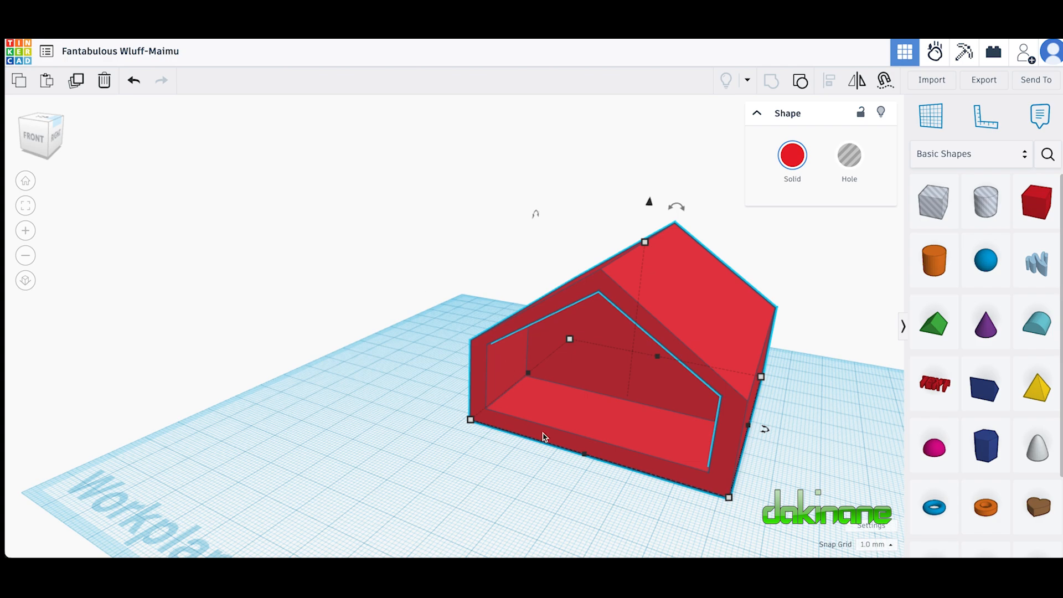